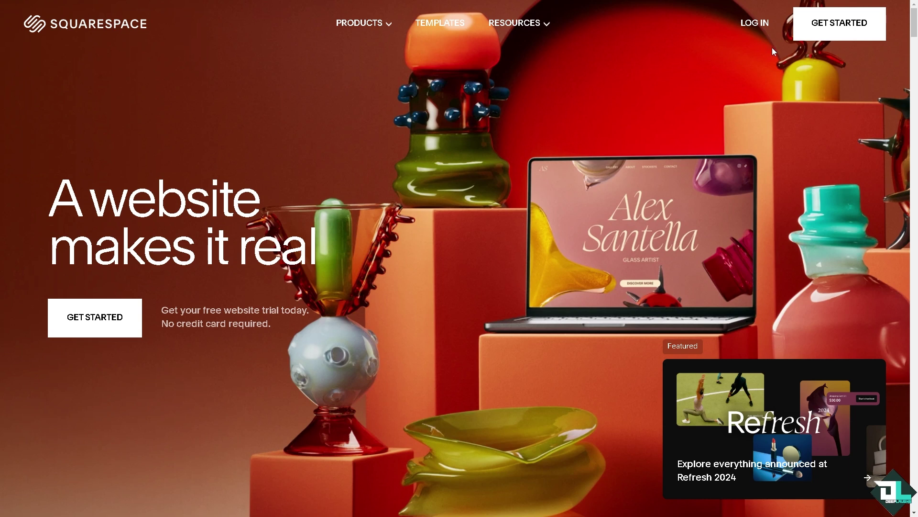
# Go to GET STARTED and sign in to the Squarespace account
pyautogui.click(813, 33)
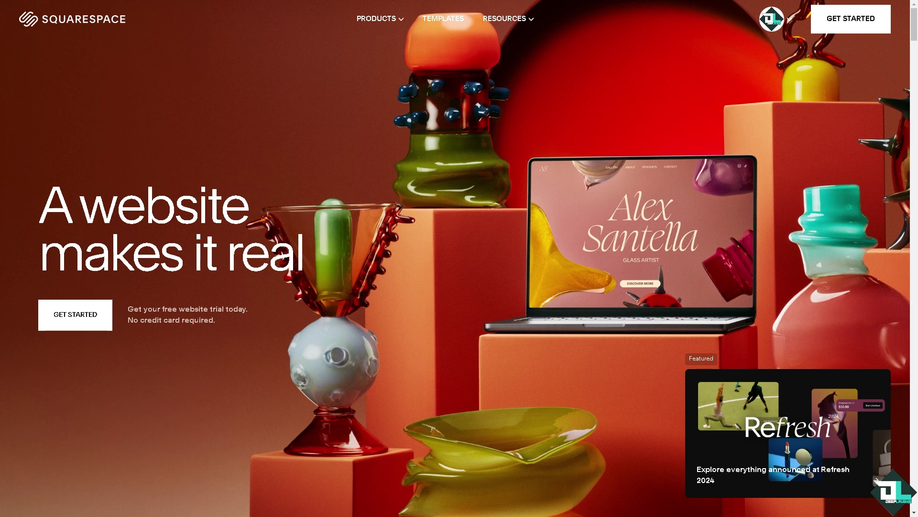
# Open the OUR HISTORY page in the editor and bring up its Save as PDF print preview
pyautogui.click(792, 22)
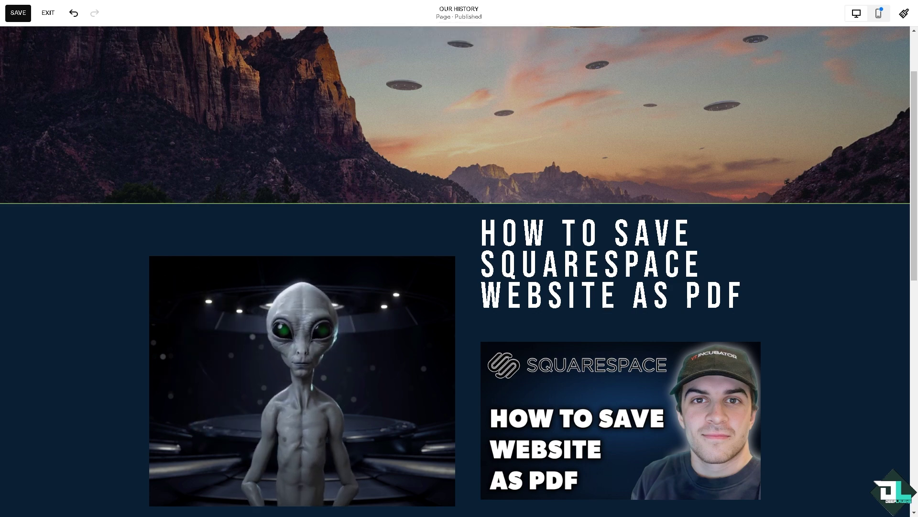
pyautogui.moveTo(205, 145)
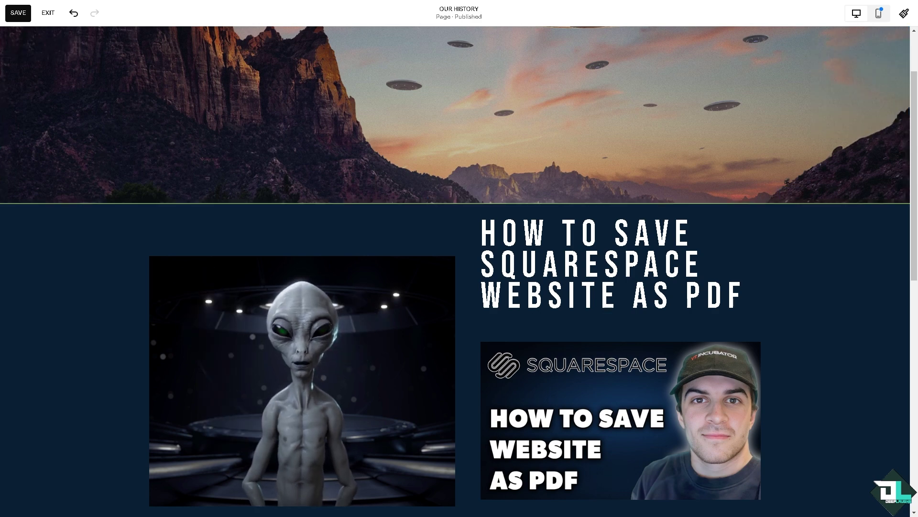
pyautogui.moveTo(124, 127)
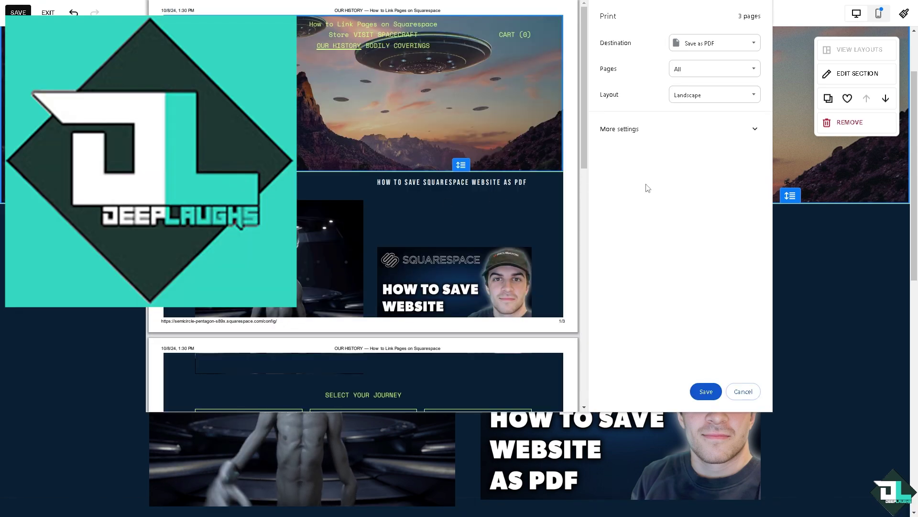
# Print to Microsoft Print to PDF with a custom page range of 1-3
pyautogui.click(731, 48)
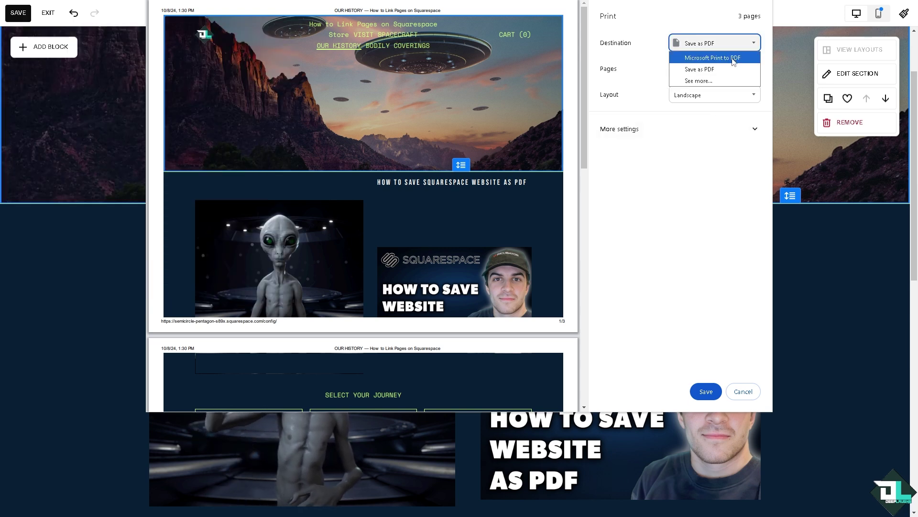
pyautogui.click(734, 58)
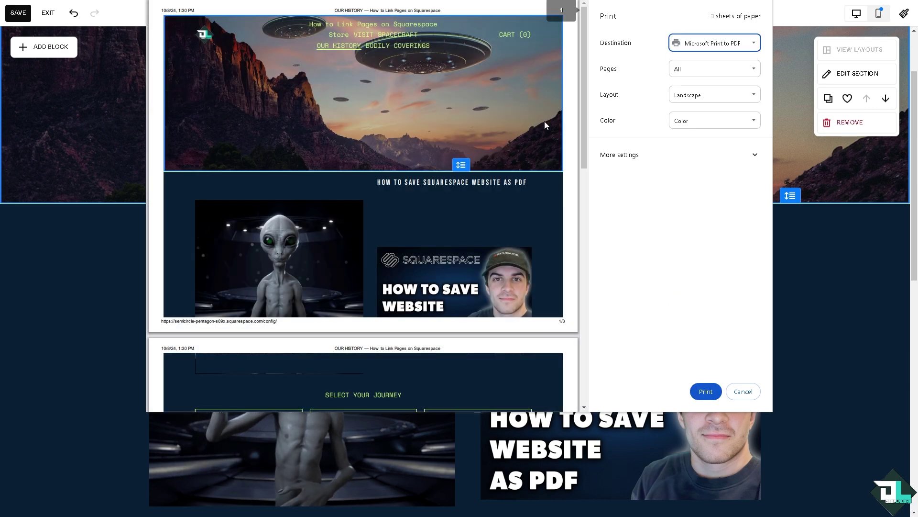
pyautogui.scroll(-4, 480, 194)
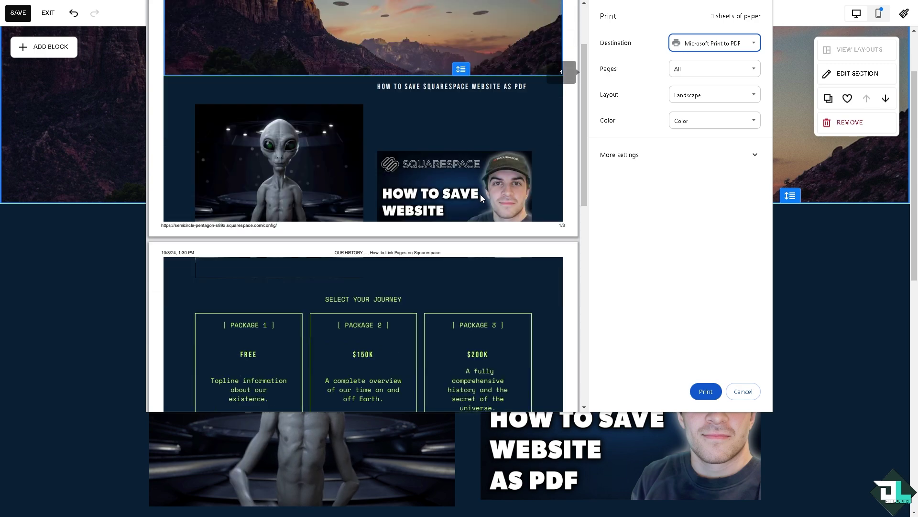
pyautogui.click(736, 70)
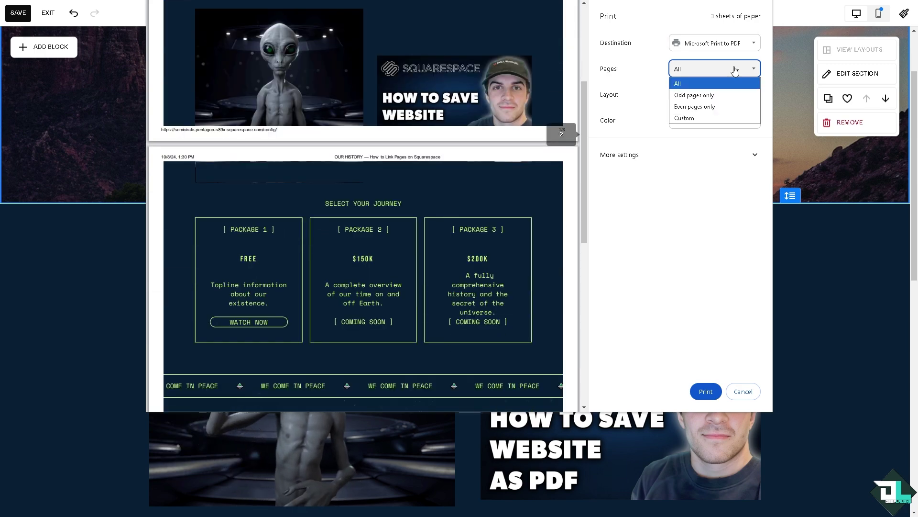
pyautogui.press('Down')
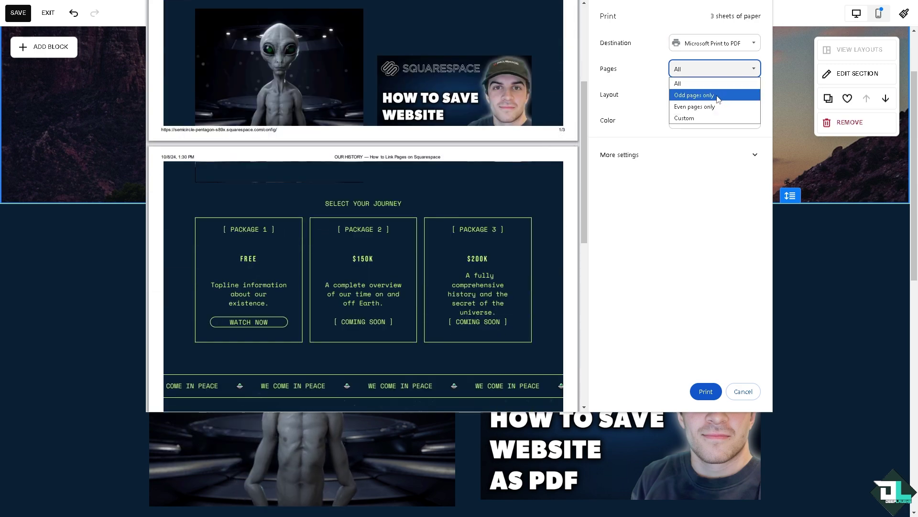
pyautogui.press('Return')
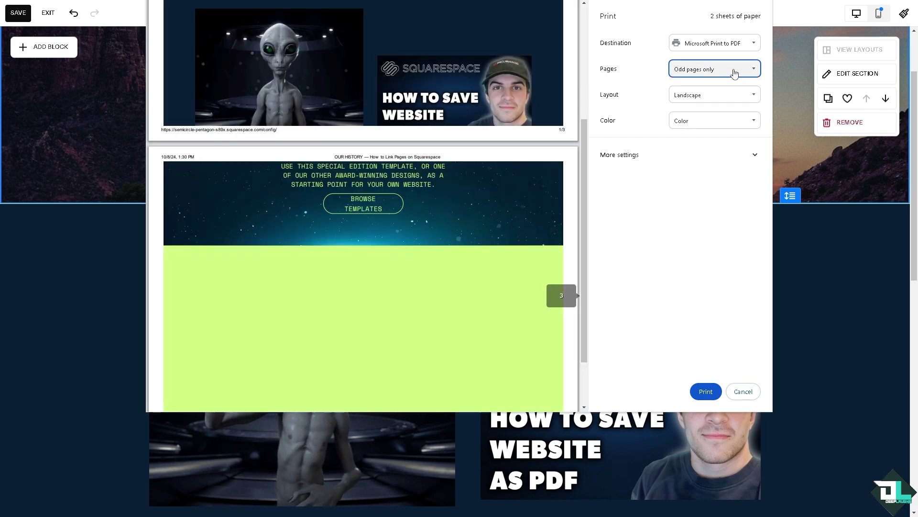
pyautogui.click(735, 72)
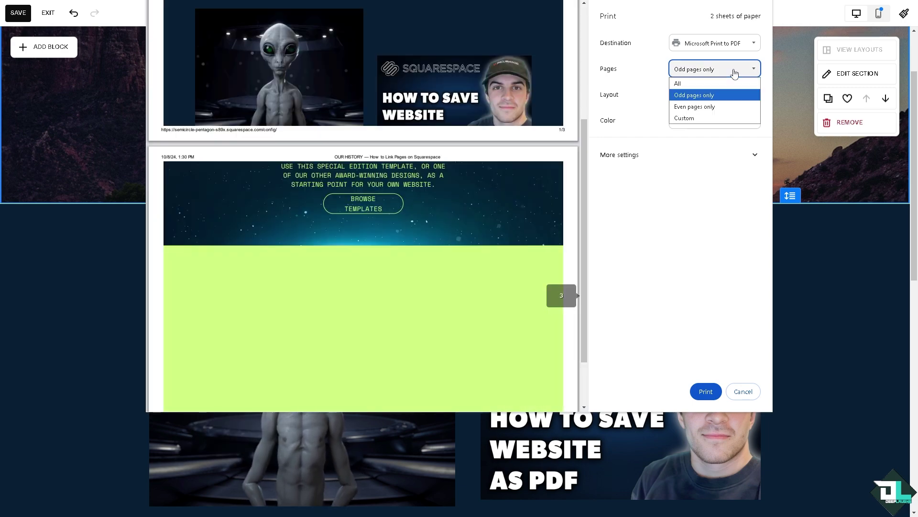
pyautogui.click(712, 107)
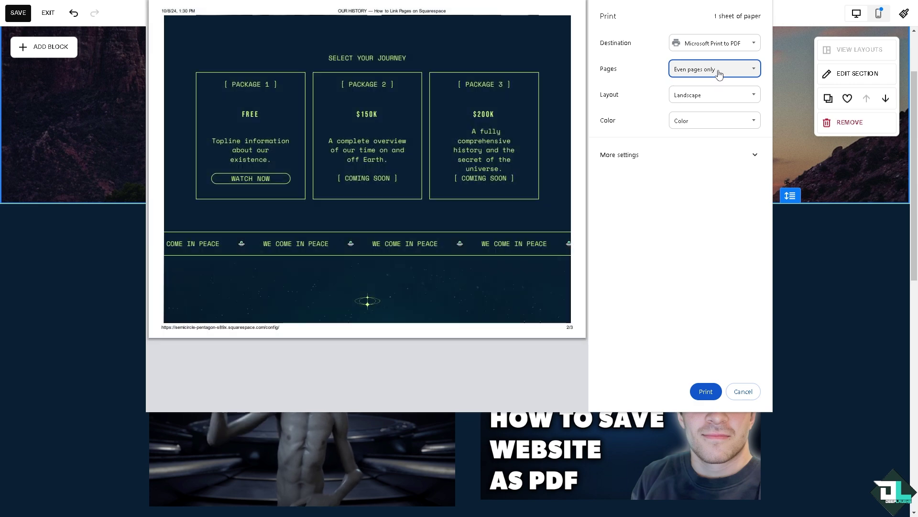
pyautogui.click(718, 72)
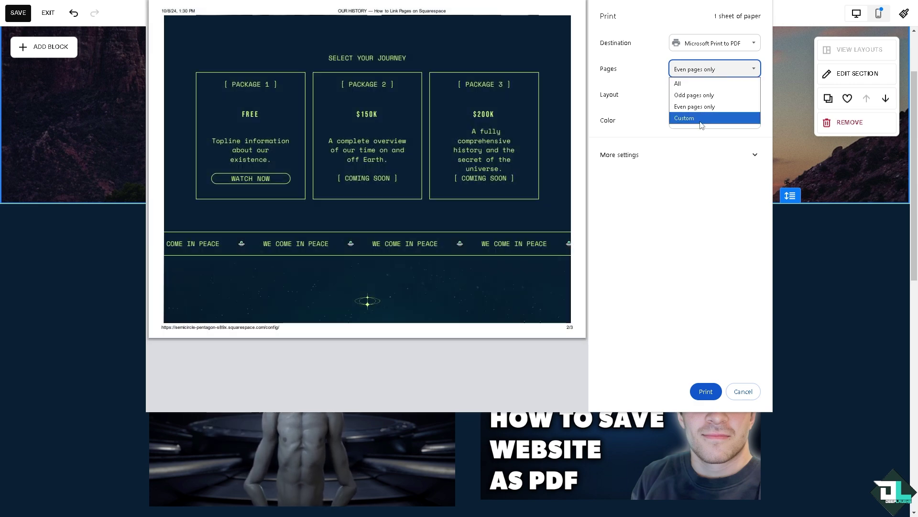
pyautogui.click(701, 118)
pyautogui.click(696, 88)
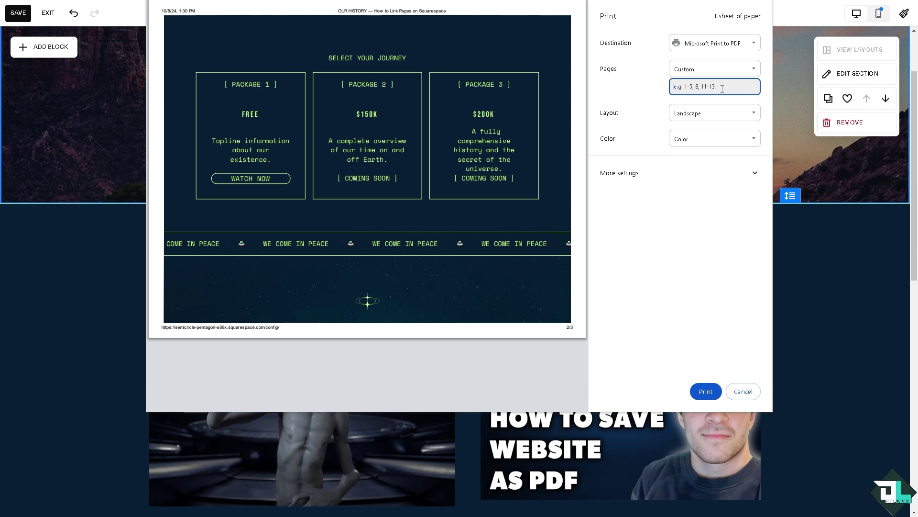
# Set the layout to Landscape and the color to Black and white
pyautogui.click(720, 115)
pyautogui.click(717, 126)
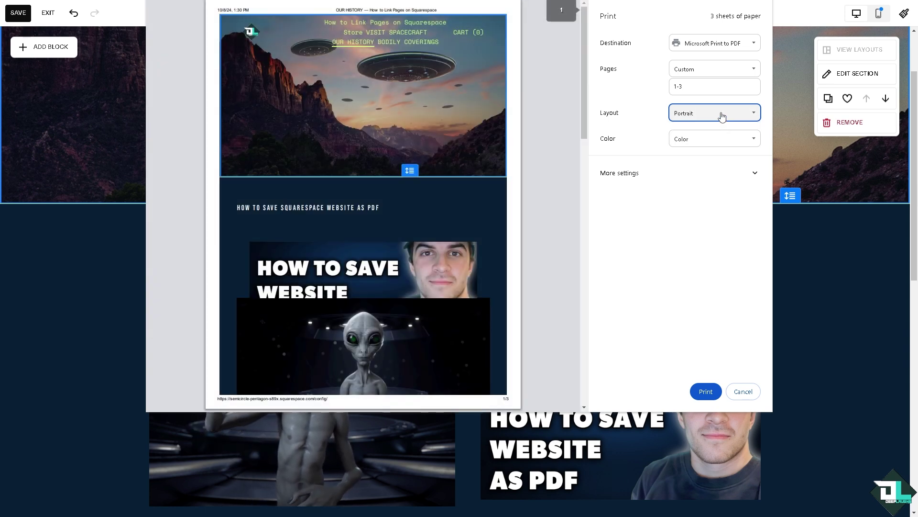
pyautogui.click(721, 115)
pyautogui.click(709, 137)
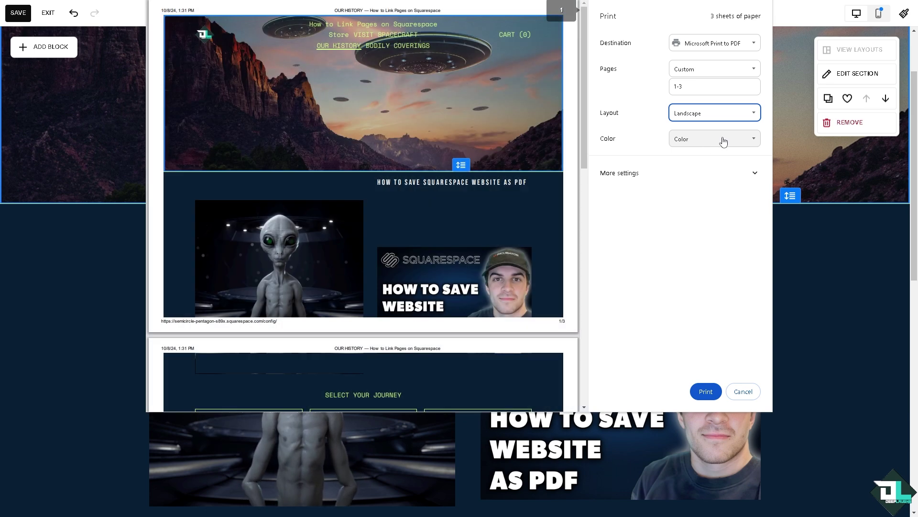
pyautogui.click(723, 142)
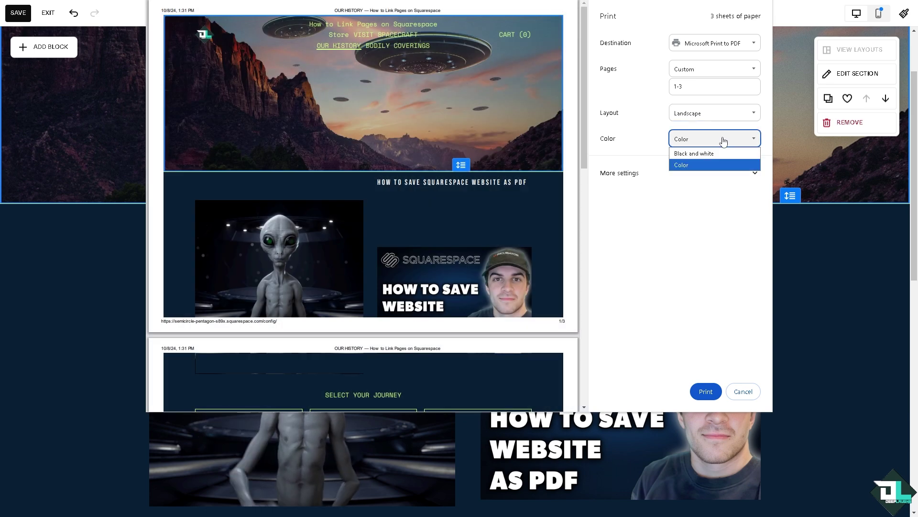
pyautogui.click(721, 153)
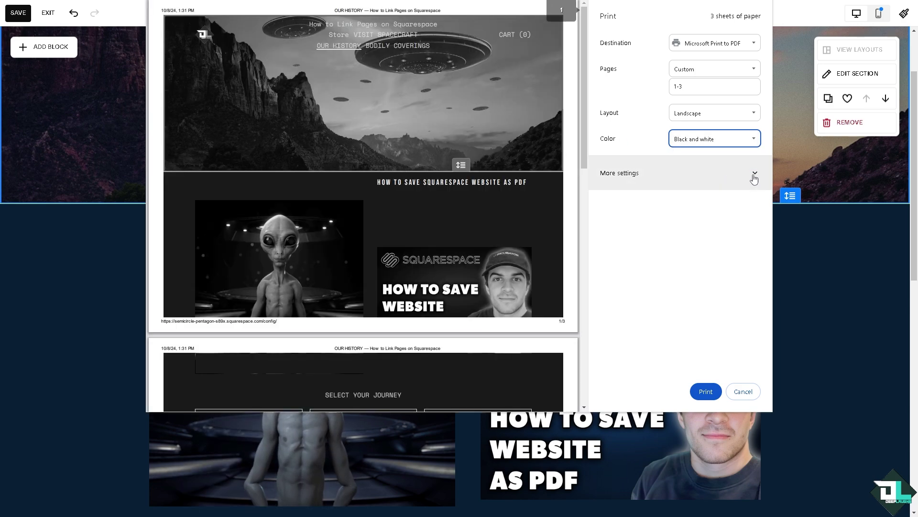
# In More settings, keep Letter paper size and one page per sheet
pyautogui.click(752, 175)
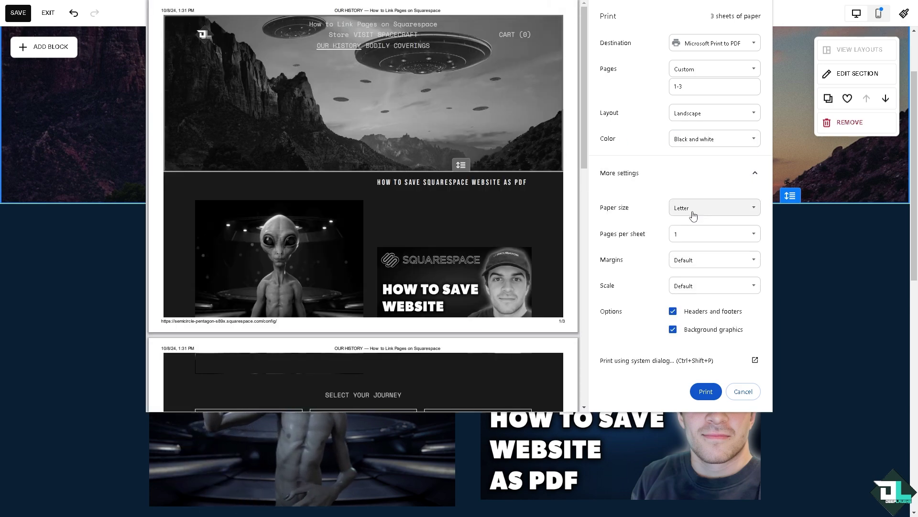
pyautogui.click(702, 212)
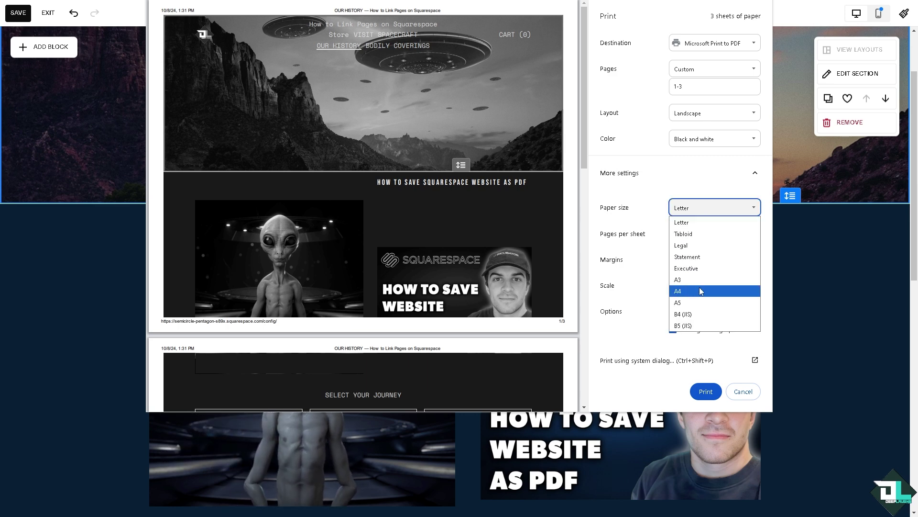
pyautogui.click(621, 174)
pyautogui.click(622, 174)
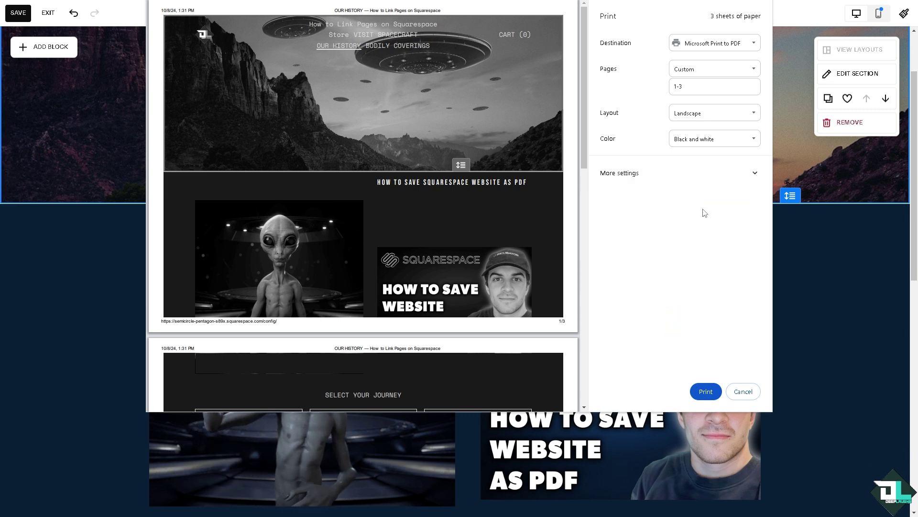
pyautogui.click(751, 179)
pyautogui.click(716, 237)
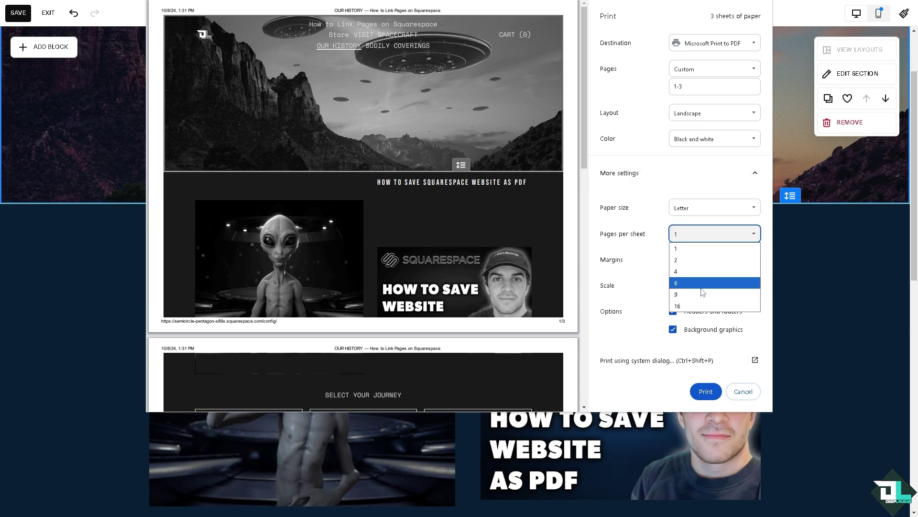
pyautogui.click(667, 183)
pyautogui.click(741, 182)
# Set margins to Minimum, keep Default scale, and switch the color back to Color
pyautogui.click(732, 262)
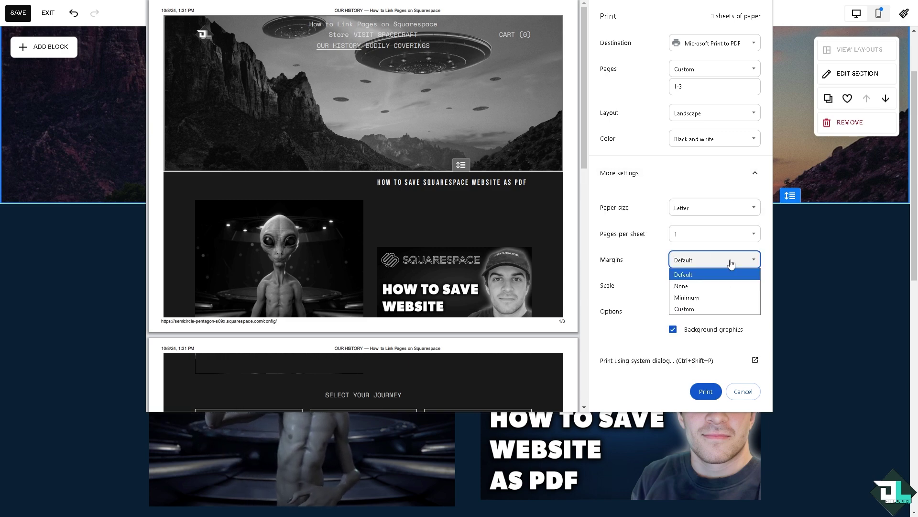
pyautogui.click(719, 296)
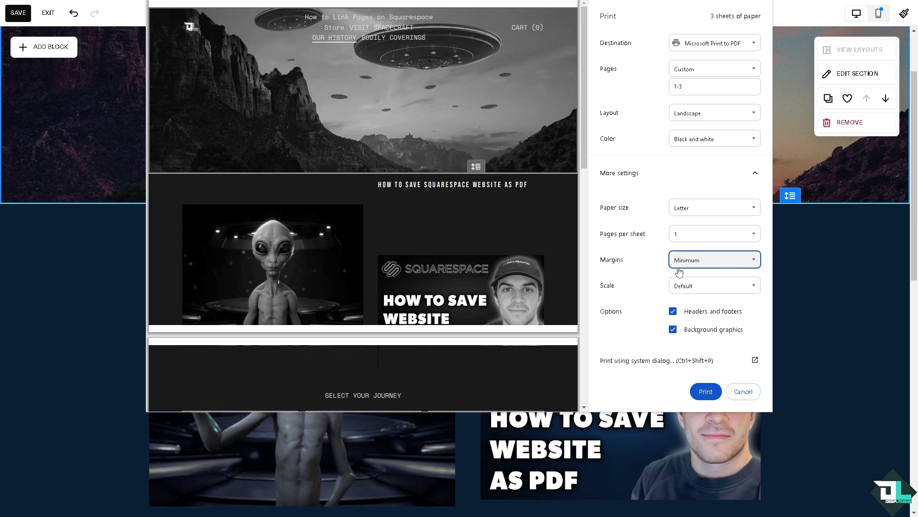
pyautogui.click(723, 286)
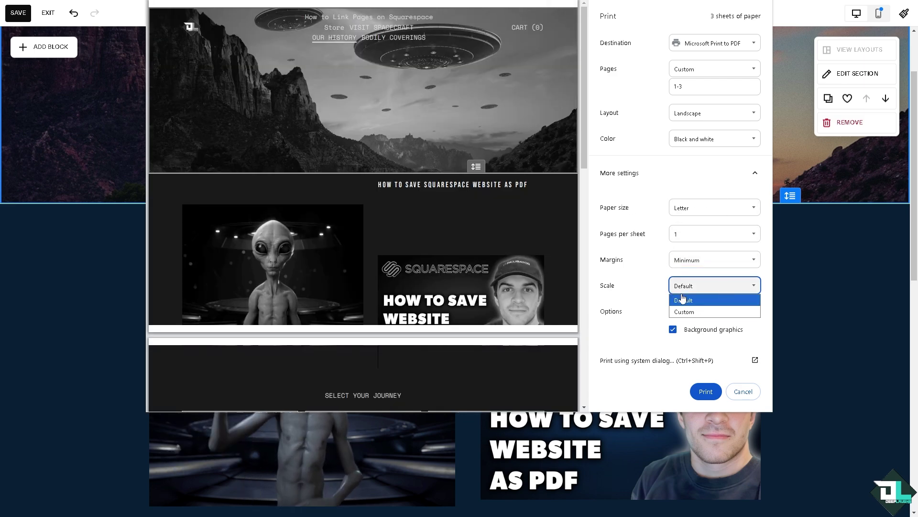
pyautogui.click(651, 265)
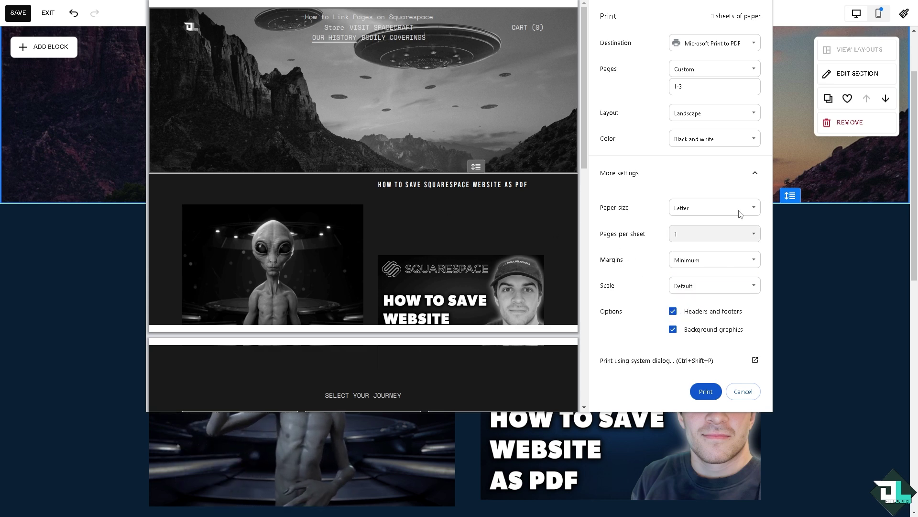
pyautogui.click(715, 139)
pyautogui.click(713, 160)
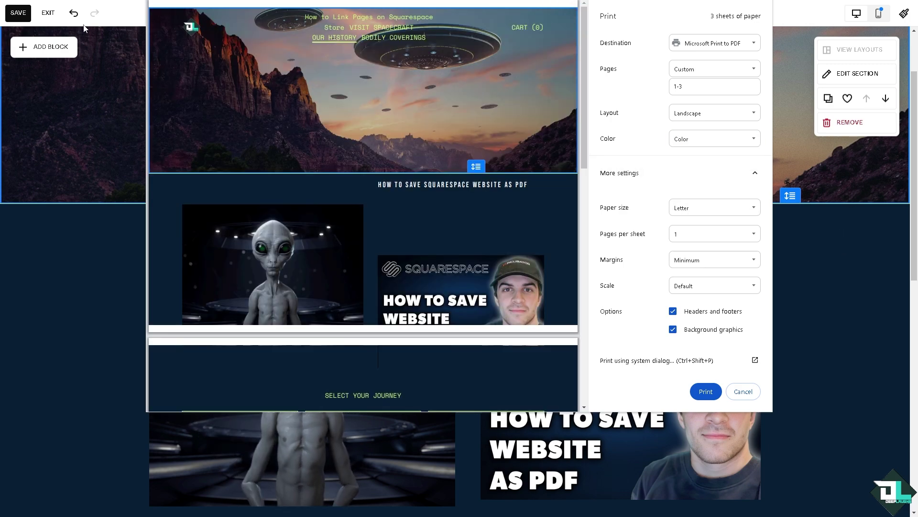
# Cancel the print dialog, stay in the editor, and save the Our History page edits
pyautogui.click(745, 391)
pyautogui.click(54, 16)
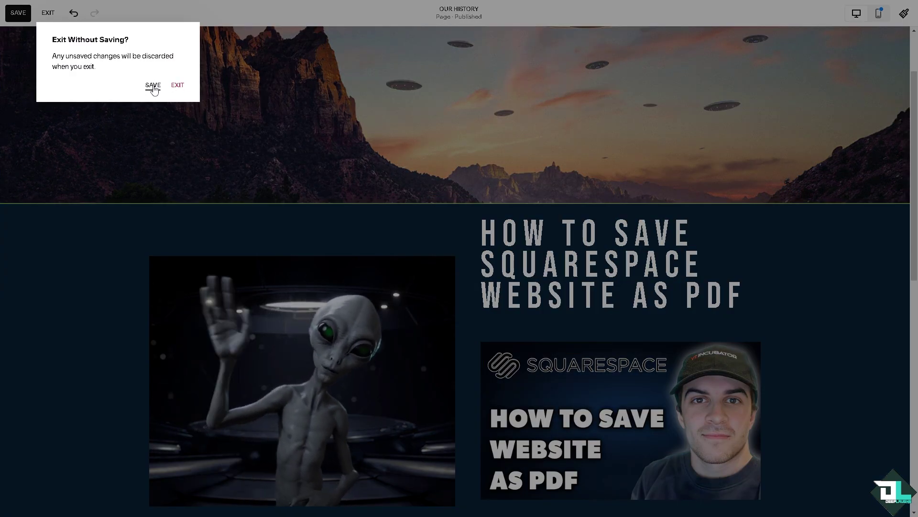
pyautogui.click(120, 192)
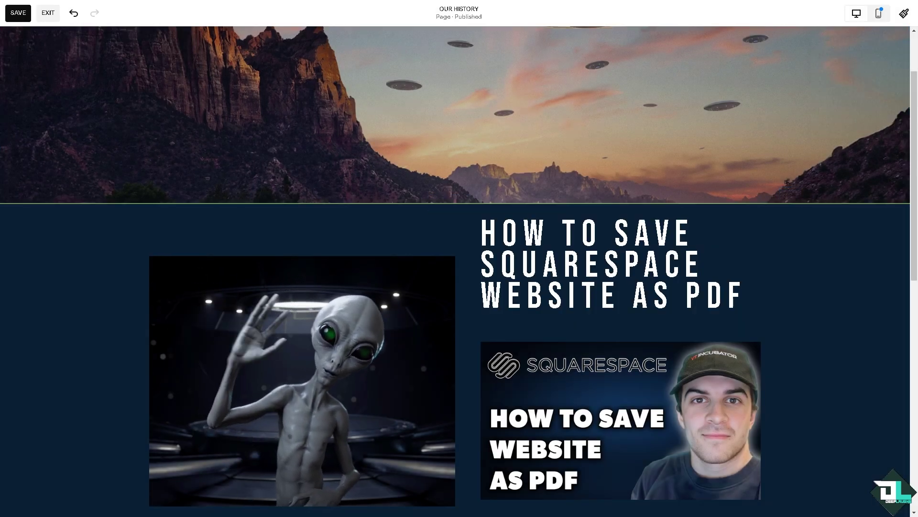
pyautogui.moveTo(283, 219)
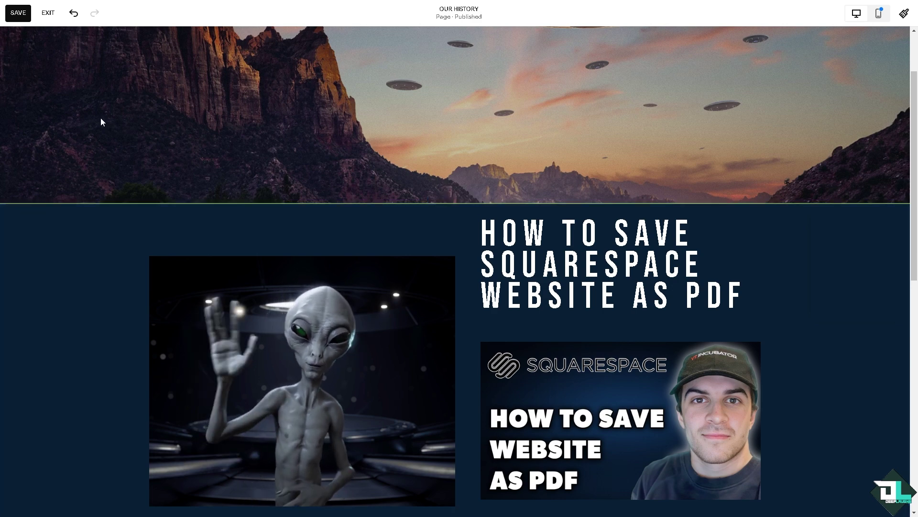
pyautogui.moveTo(278, 183)
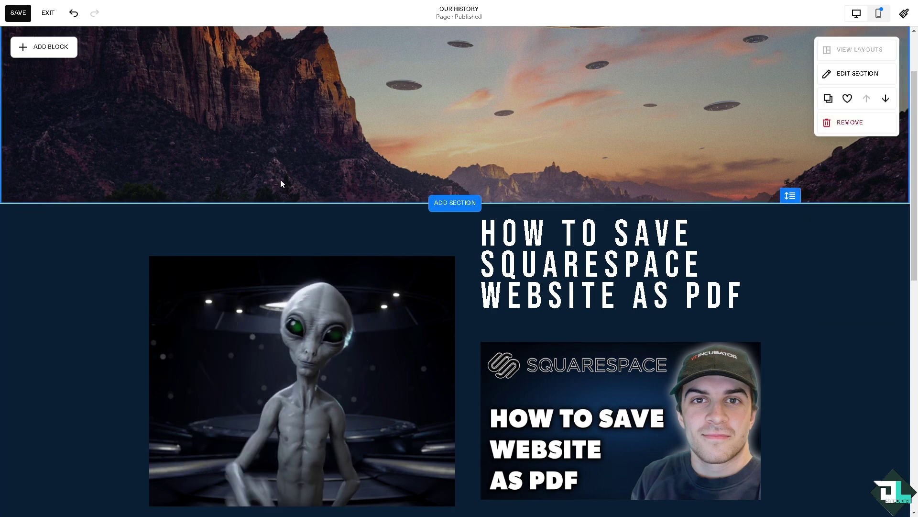
pyautogui.scroll(2, 292, 172)
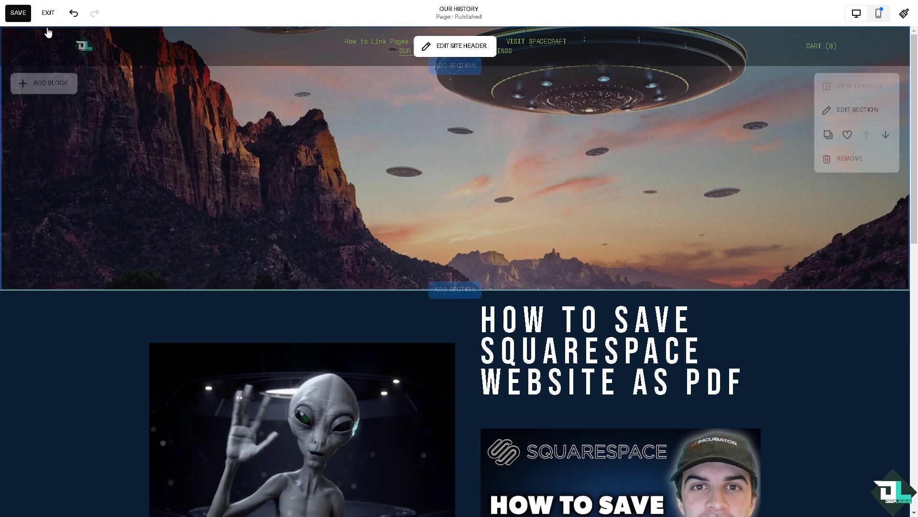
pyautogui.click(18, 13)
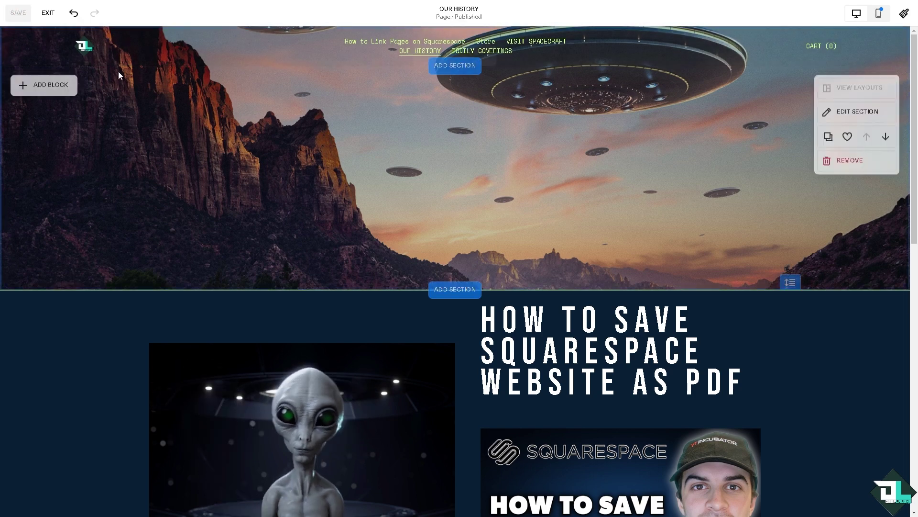
# Exit the editor and open the unlinked 'How to Have Advertisements on Squarespace' blog from Pages
pyautogui.click(48, 15)
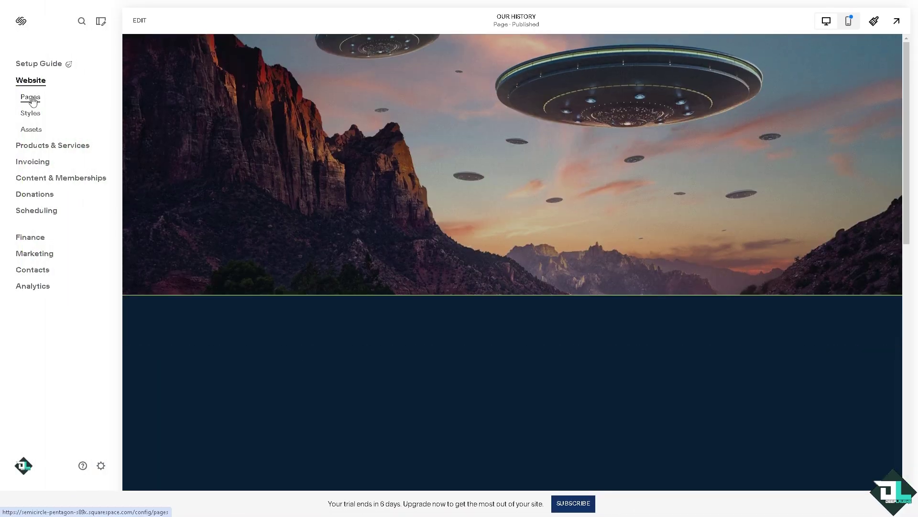
pyautogui.click(30, 98)
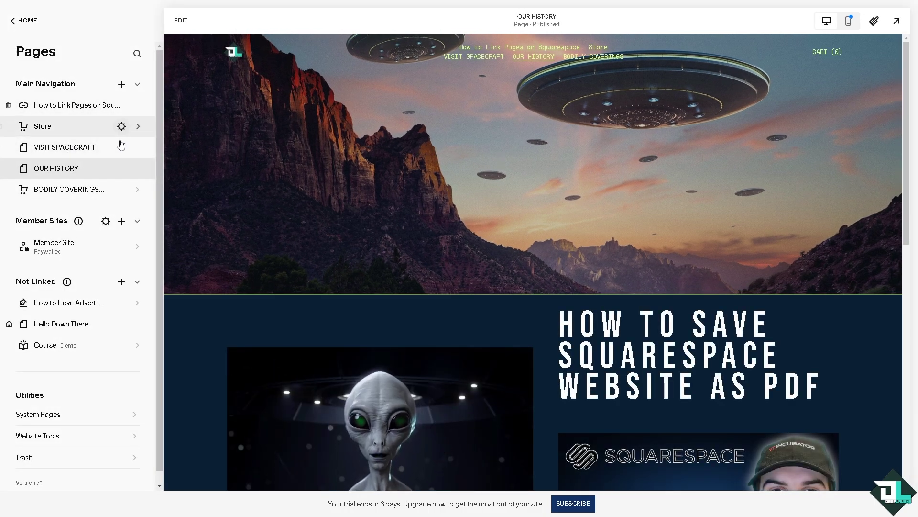
pyautogui.click(74, 308)
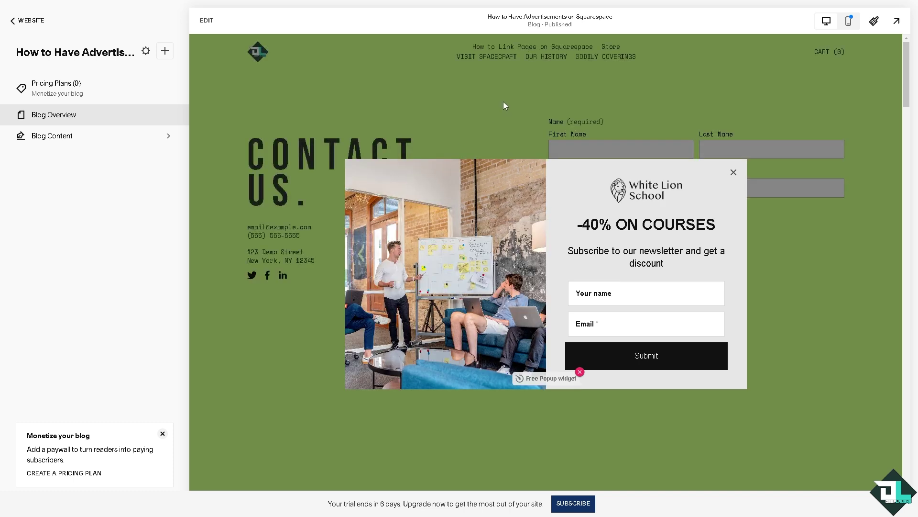
# Print the advertisements blog page with Save as PDF as the destination
pyautogui.hotkey('ctrl', 'p')
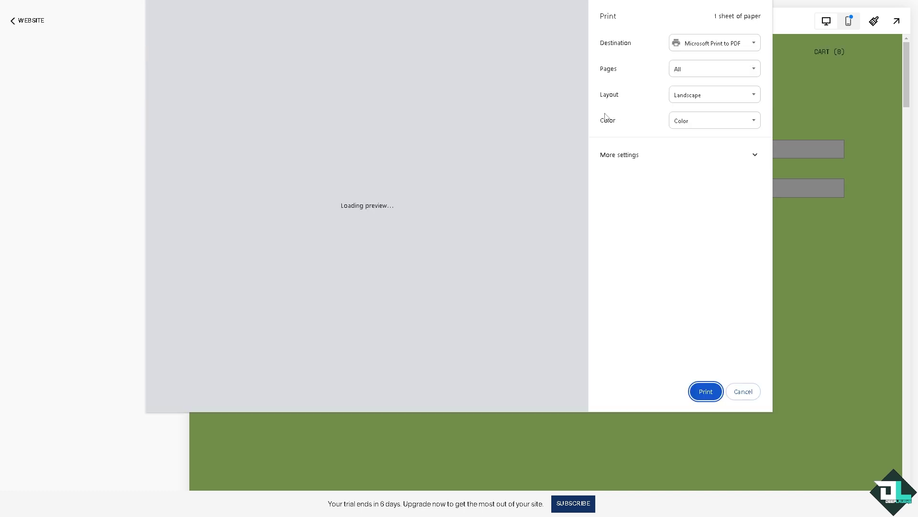
pyautogui.click(707, 44)
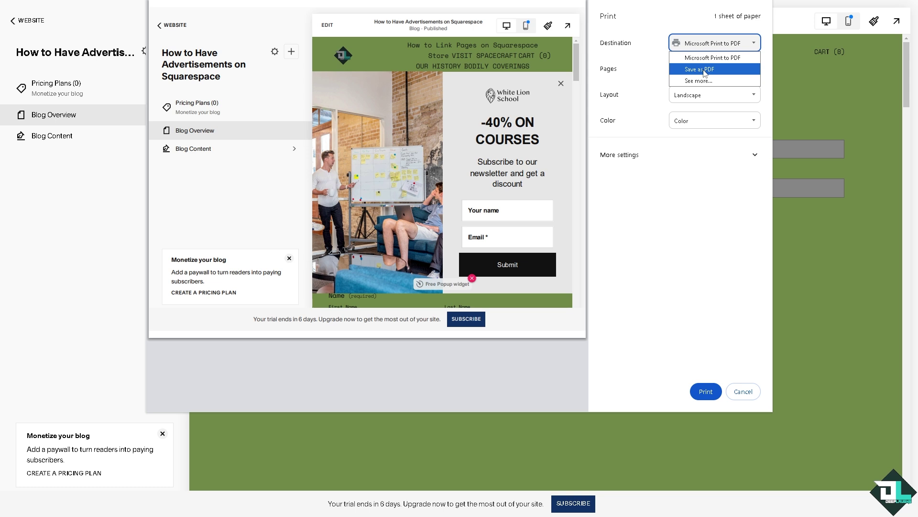
pyautogui.click(704, 69)
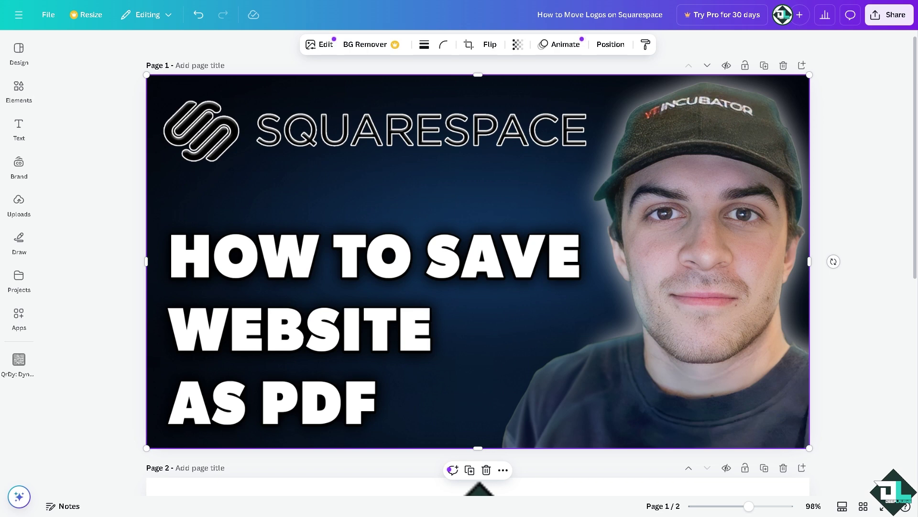
# Give anyone with the collaboration link Can edit access and list all publishing options
pyautogui.click(883, 20)
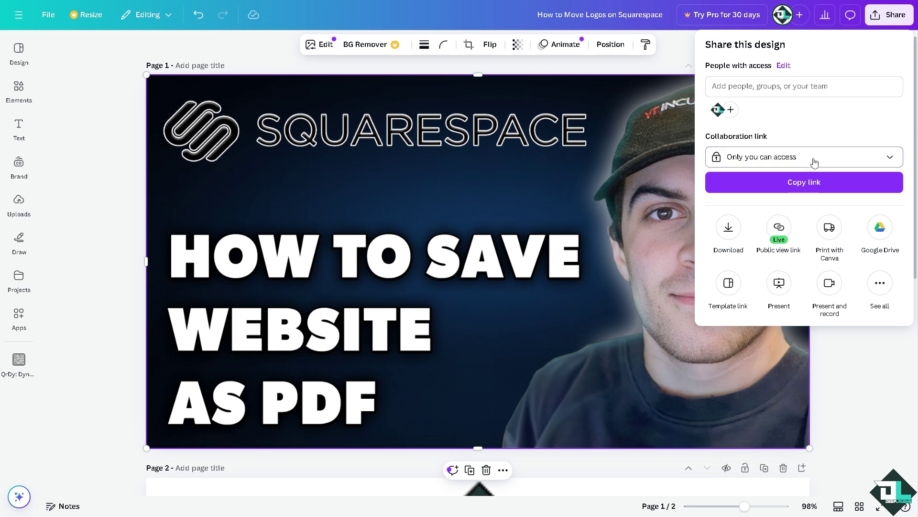
pyautogui.click(813, 158)
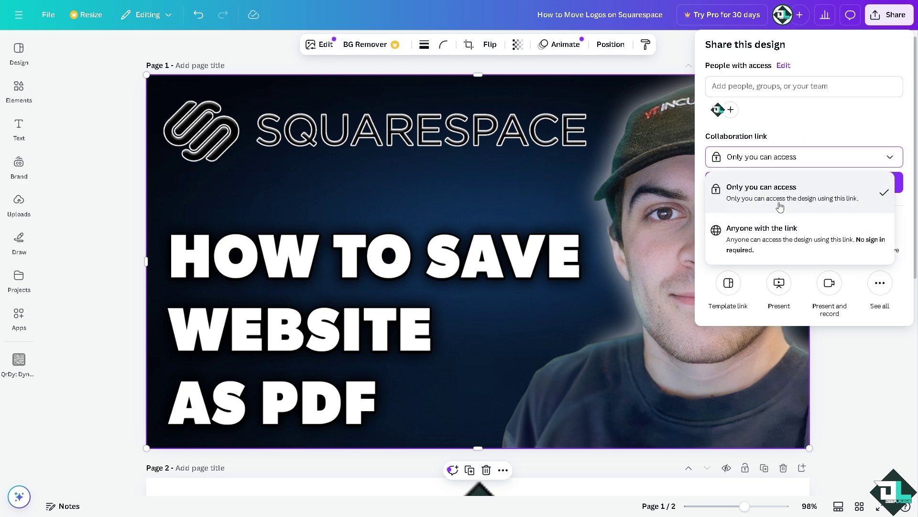
pyautogui.click(767, 236)
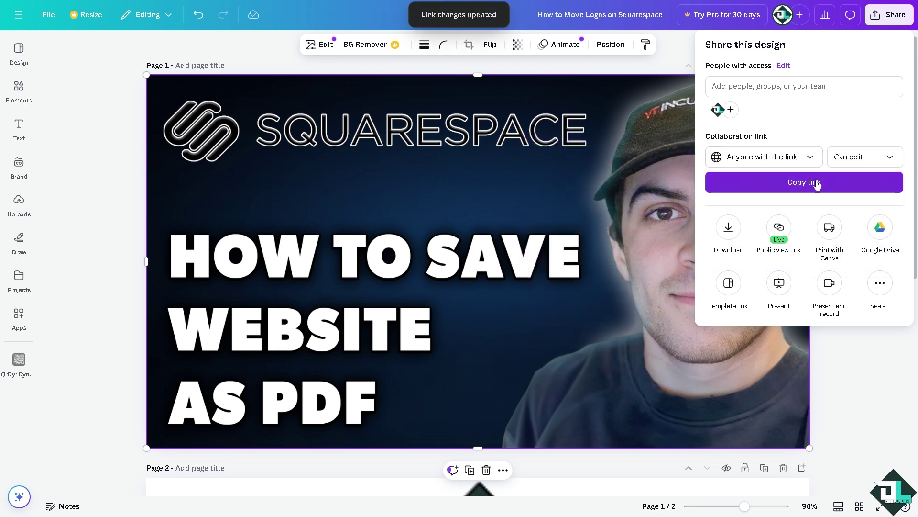
pyautogui.click(881, 160)
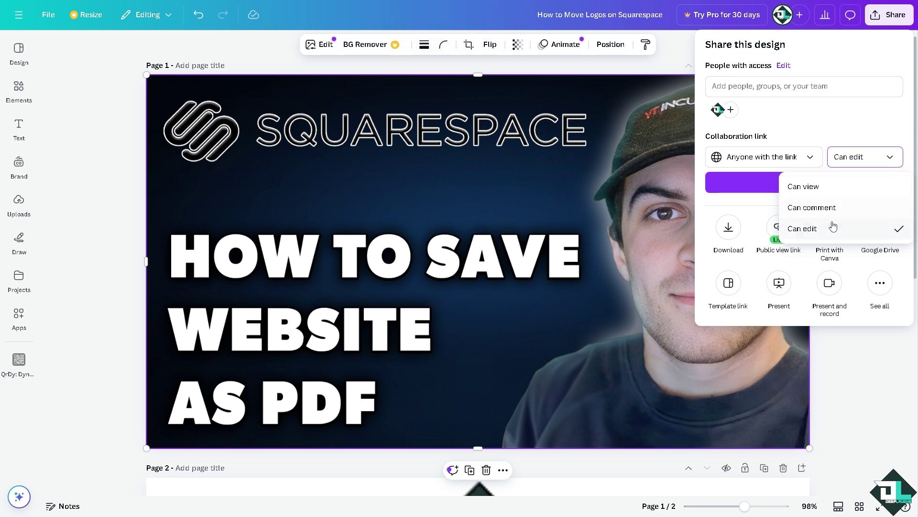
pyautogui.click(832, 131)
pyautogui.click(880, 283)
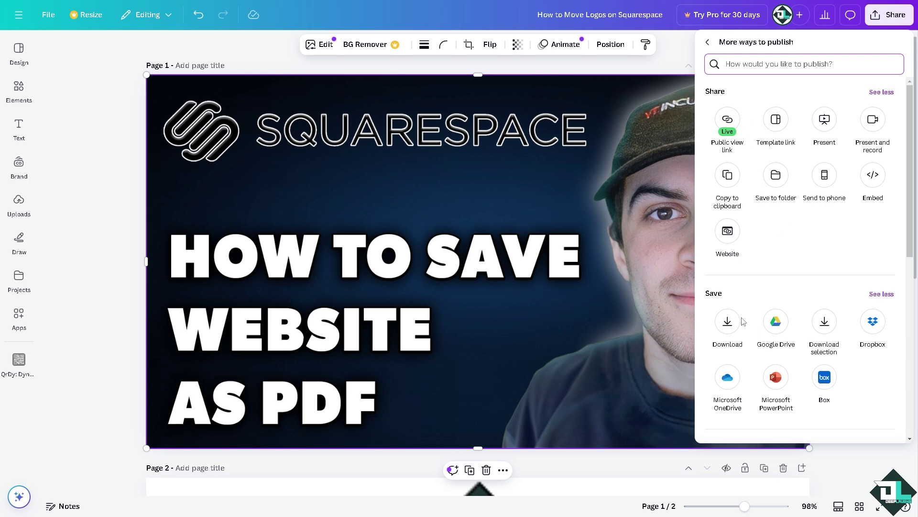
pyautogui.scroll(-2, 743, 321)
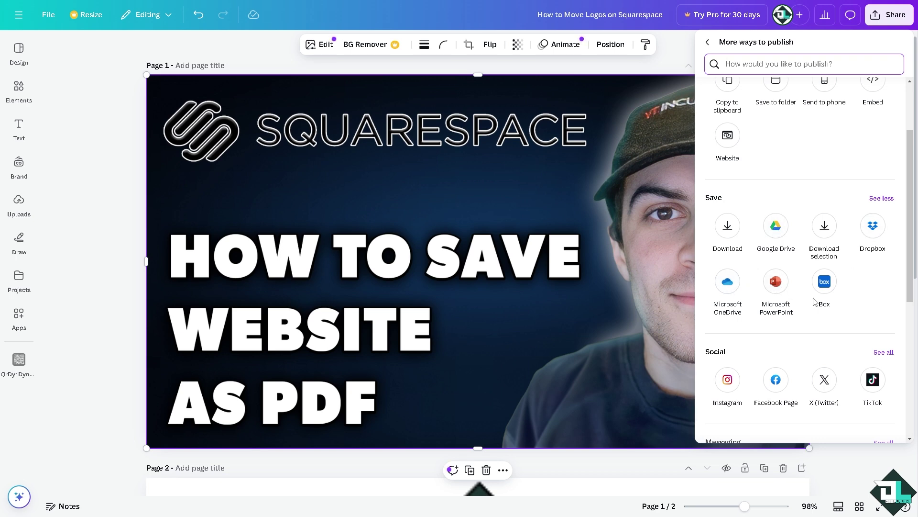
pyautogui.scroll(-3, 819, 299)
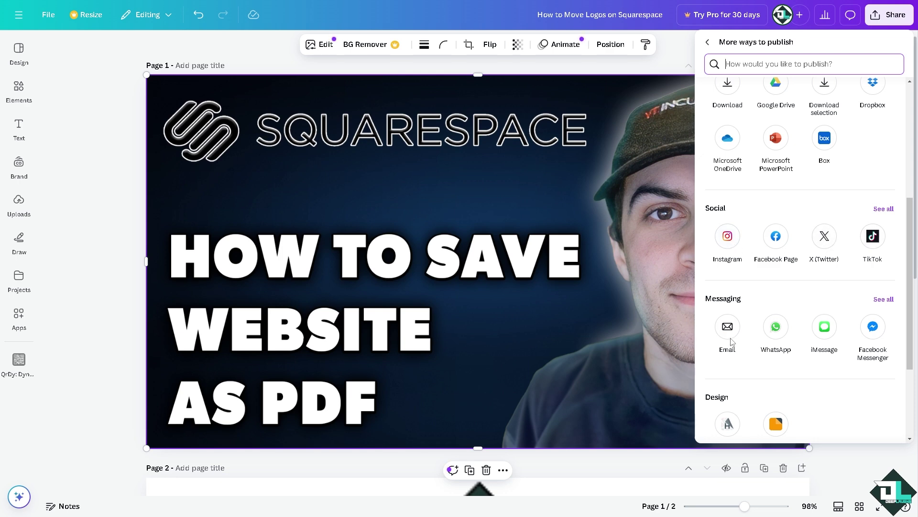
pyautogui.scroll(-2, 840, 337)
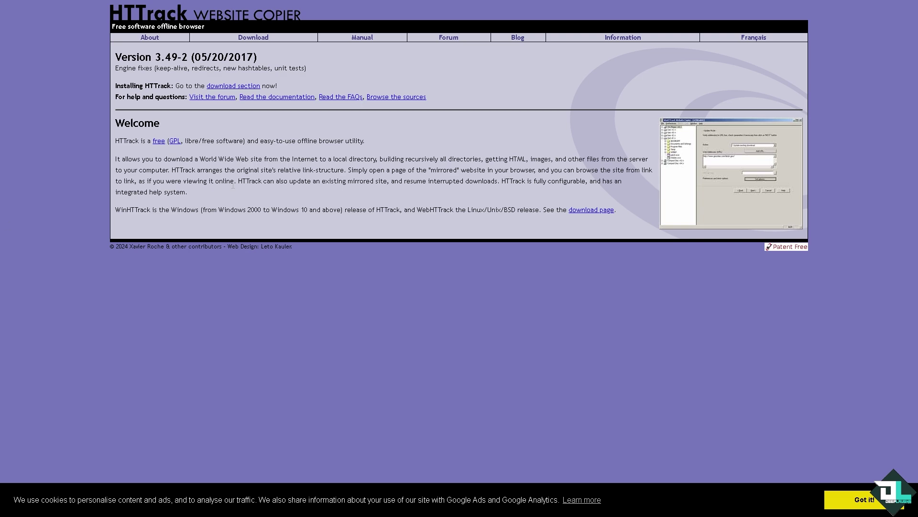
# Zoom the HTTrack home page to 150% and go to its download page
pyautogui.hotkey('ctrl', '+')
pyautogui.hotkey('ctrl', '+')
pyautogui.hotkey('ctrl', '+')
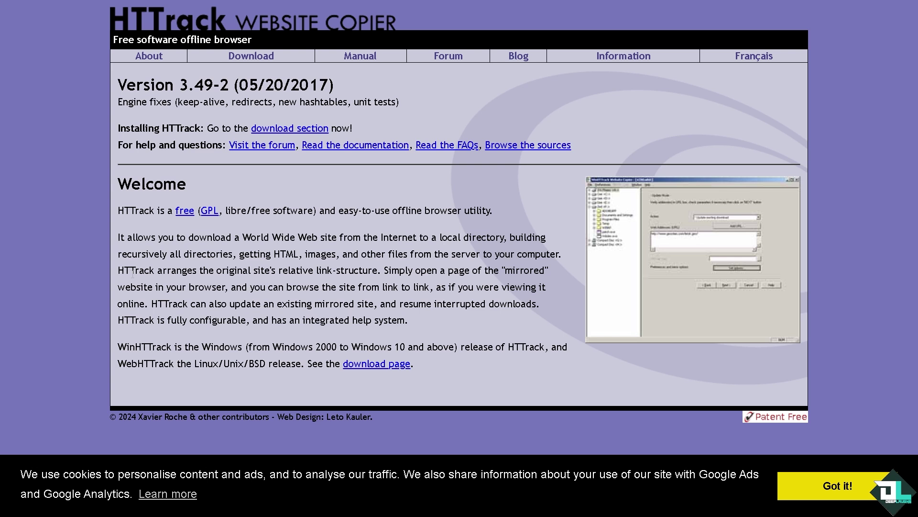
pyautogui.click(373, 367)
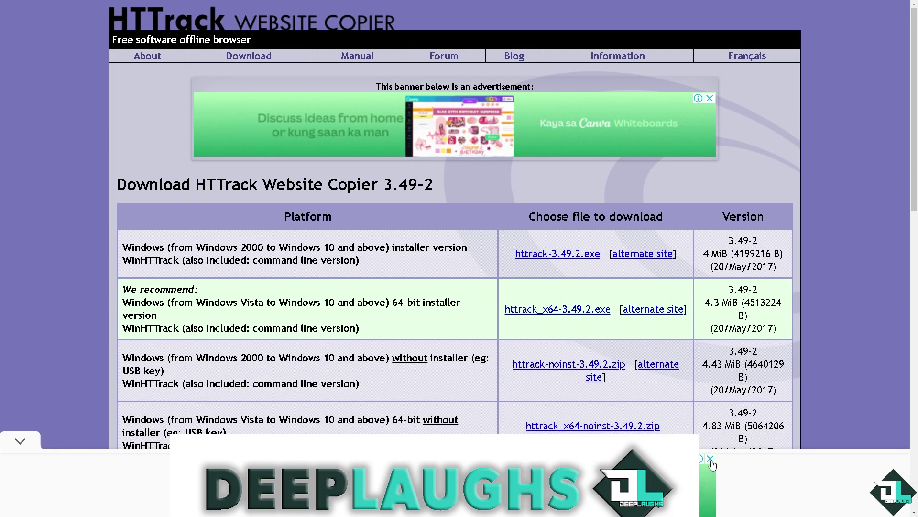
# Download the 64-bit Windows installer httrack_x64-3.49.2.exe
pyautogui.click(710, 458)
pyautogui.scroll(-1, 425, 349)
pyautogui.scroll(-1, 424, 348)
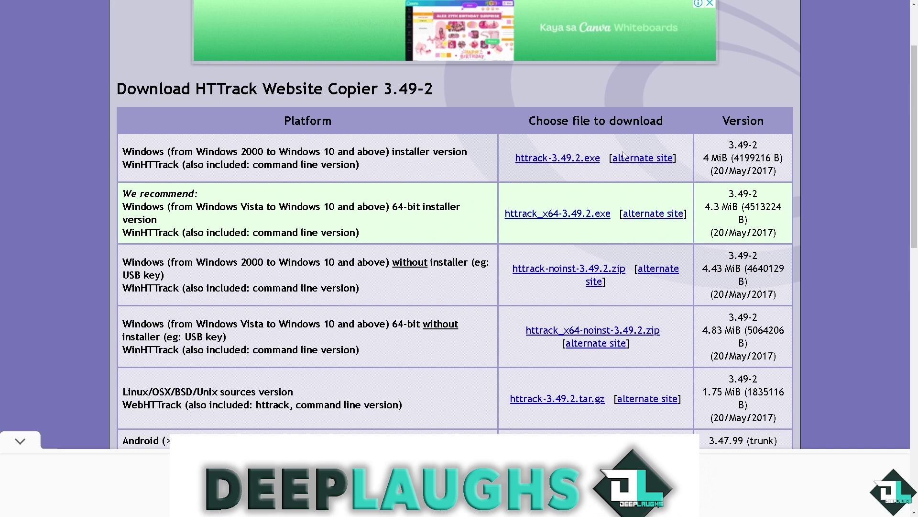
pyautogui.click(568, 216)
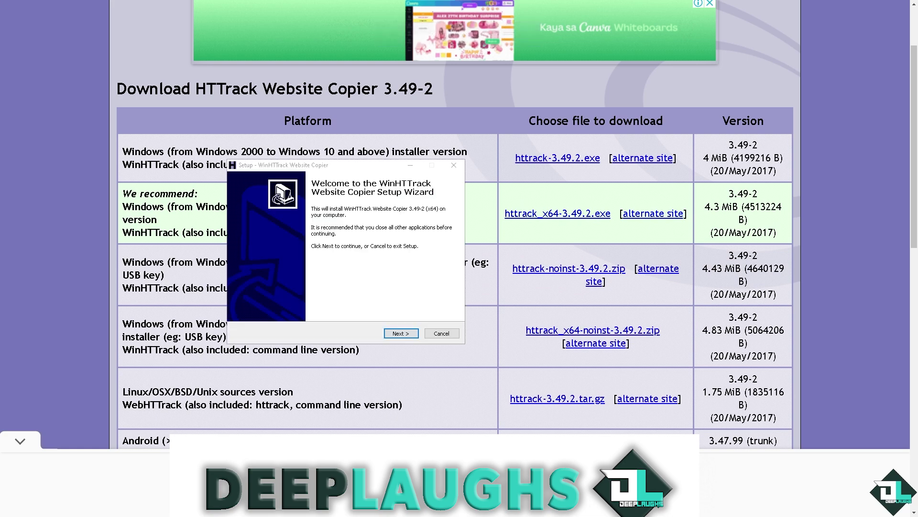
# Run setup, accept the licence, and install with the default folder and Start Menu folder
pyautogui.click(406, 331)
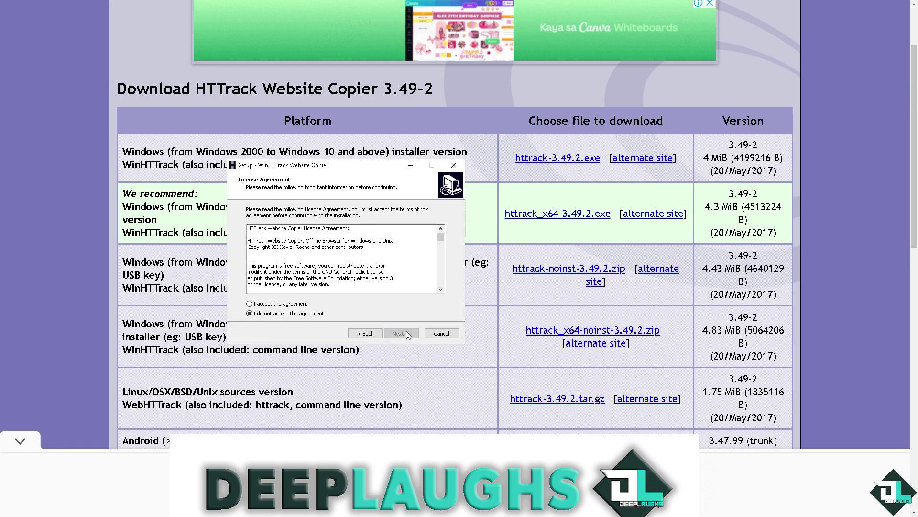
pyautogui.click(293, 304)
pyautogui.press('Return')
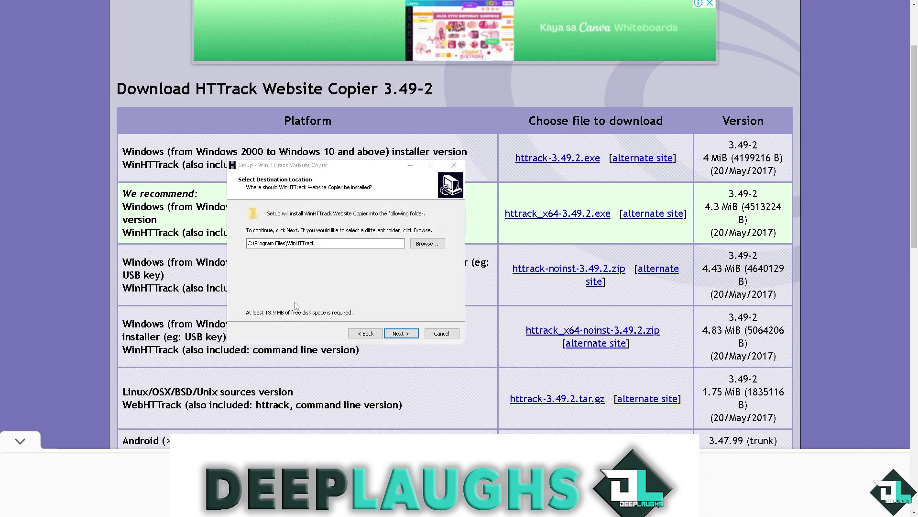
pyautogui.click(400, 333)
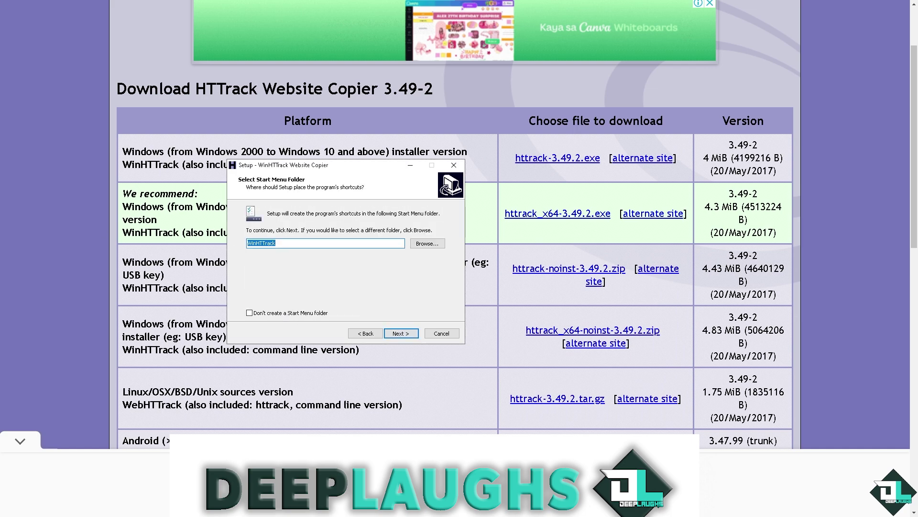
pyautogui.press('Return')
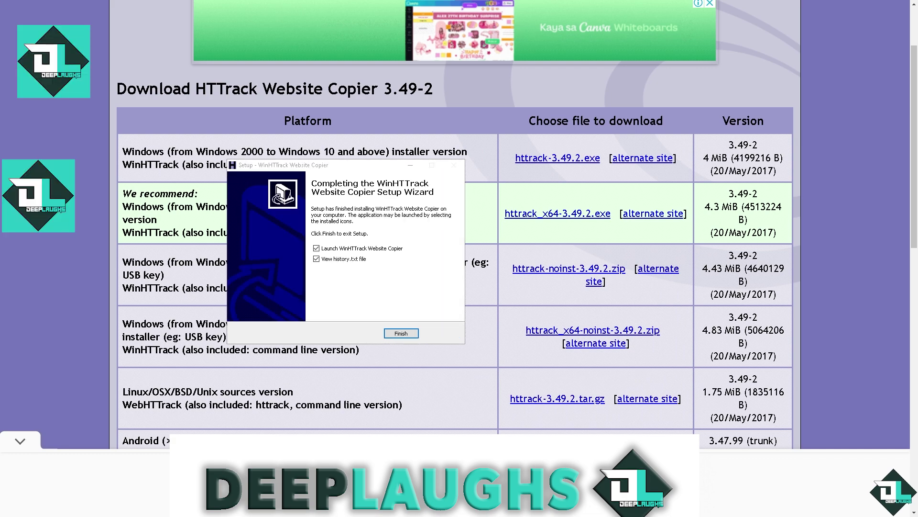
# Launch WinHTTrack and start a new project named 'How to Save Squarespace Website as PDF'
pyautogui.press('Return')
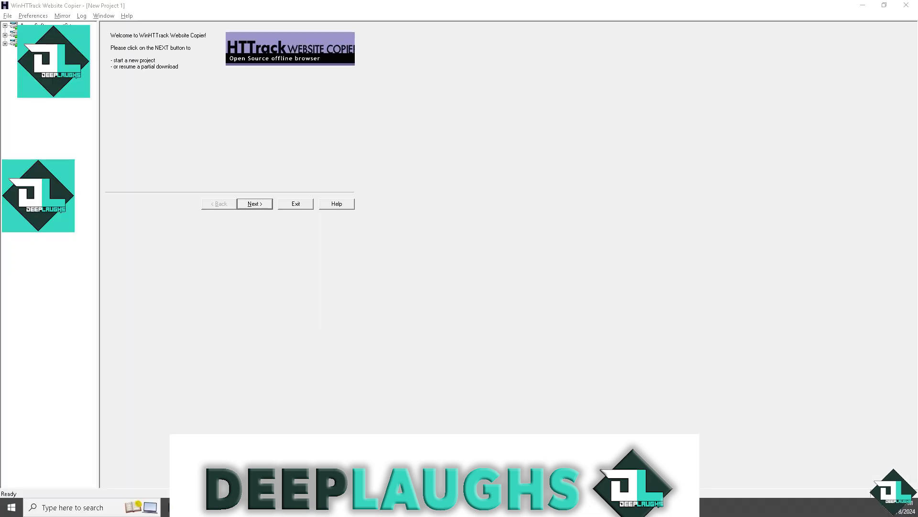
pyautogui.click(261, 205)
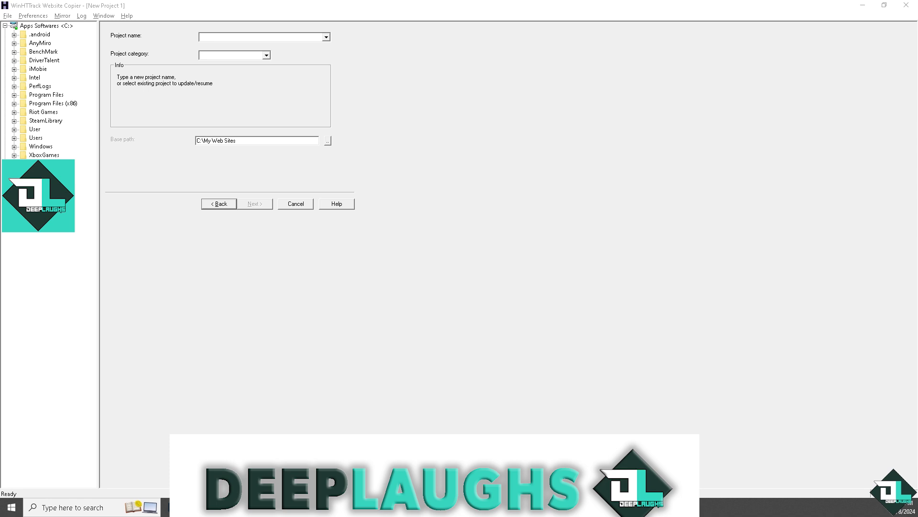
pyautogui.click(219, 37)
pyautogui.write('How to Save Squarespace Website as PDF')
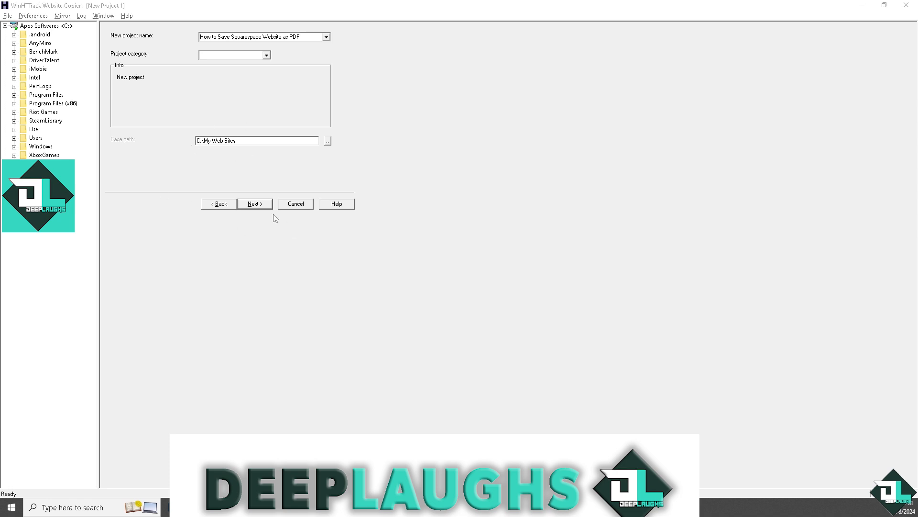
pyautogui.click(259, 205)
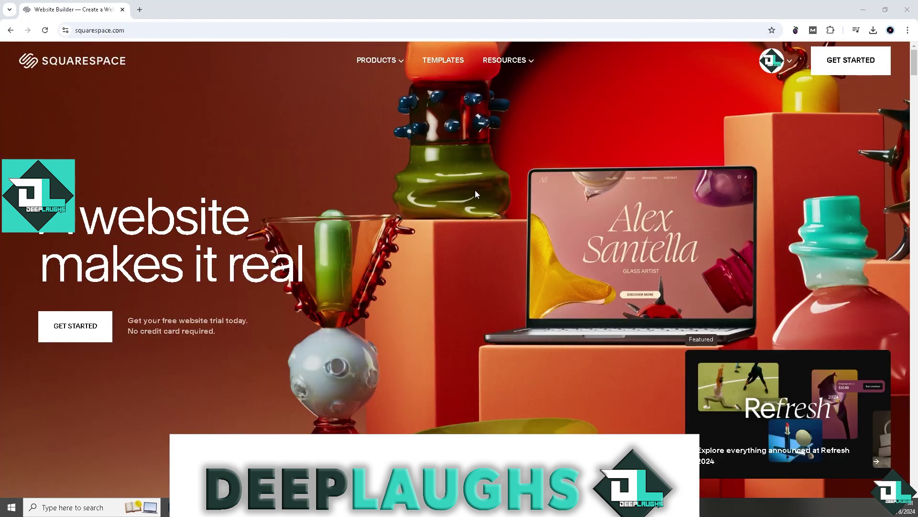
# From the Account Dashboard, select the portfolio site's address and open 'How to Make a Portfolio on Squarespace'
pyautogui.click(791, 61)
pyautogui.click(763, 134)
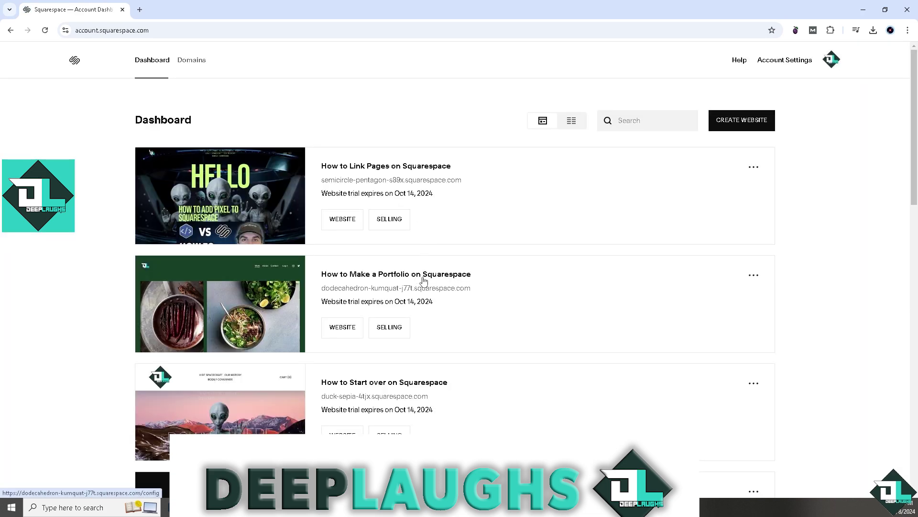
pyautogui.moveTo(322, 288); pyautogui.dragTo(471, 288)
pyautogui.hotkey('ctrl', 'c')
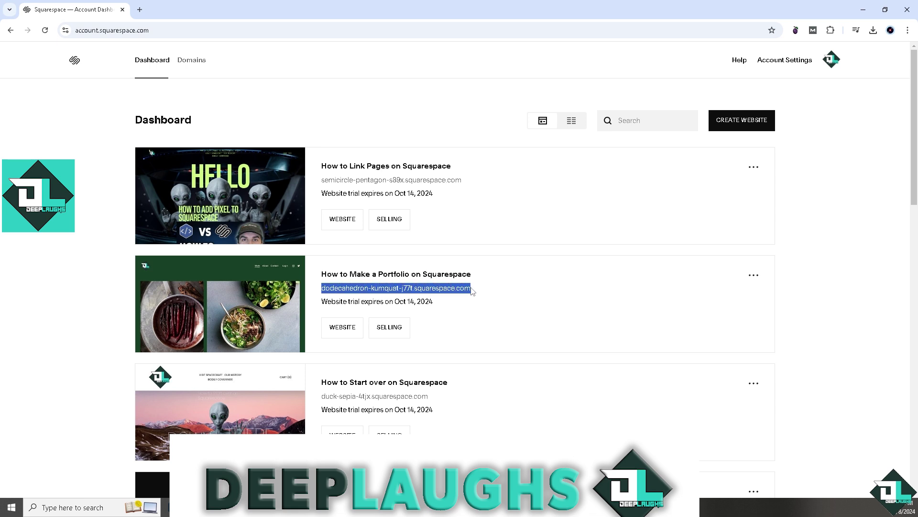
pyautogui.click(416, 274)
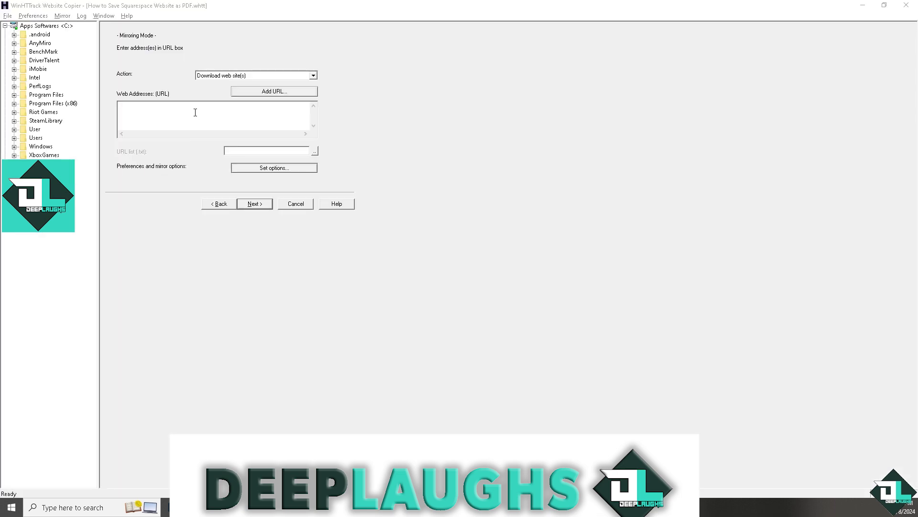
# Paste the portfolio site's address into Web Addresses, keeping the action 'Download web site(s)'
pyautogui.click(196, 112)
pyautogui.hotkey('ctrl', 'v')
pyautogui.click(314, 76)
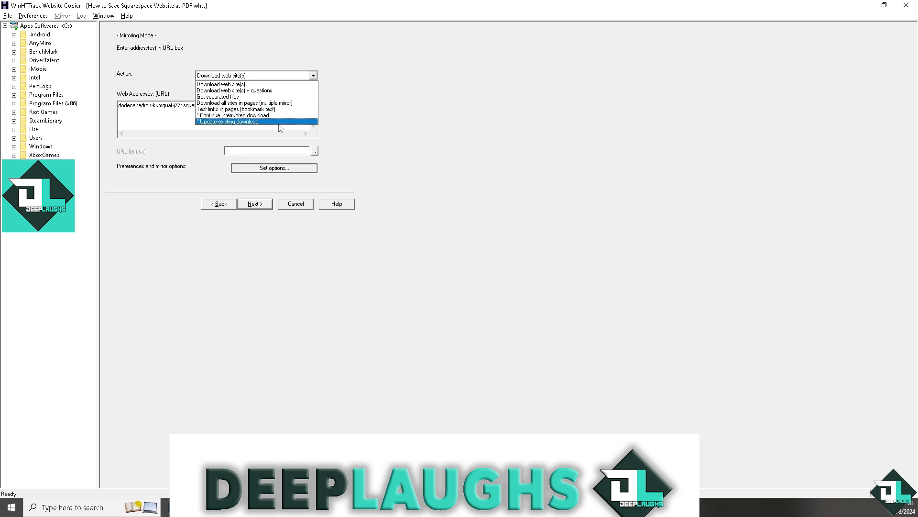
pyautogui.click(227, 140)
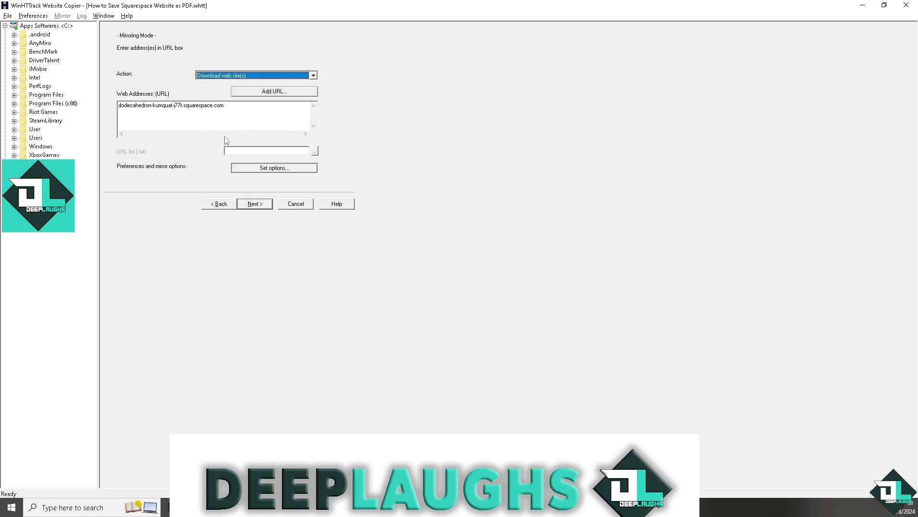
pyautogui.click(298, 169)
# Review the MIME types and Limits options, close them unchanged, and advance to the final step
pyautogui.click(378, 167)
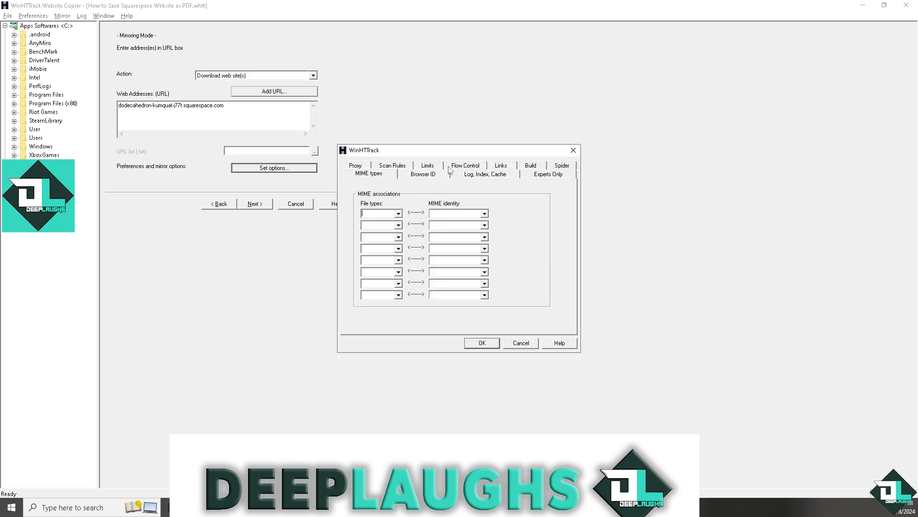
pyautogui.click(438, 168)
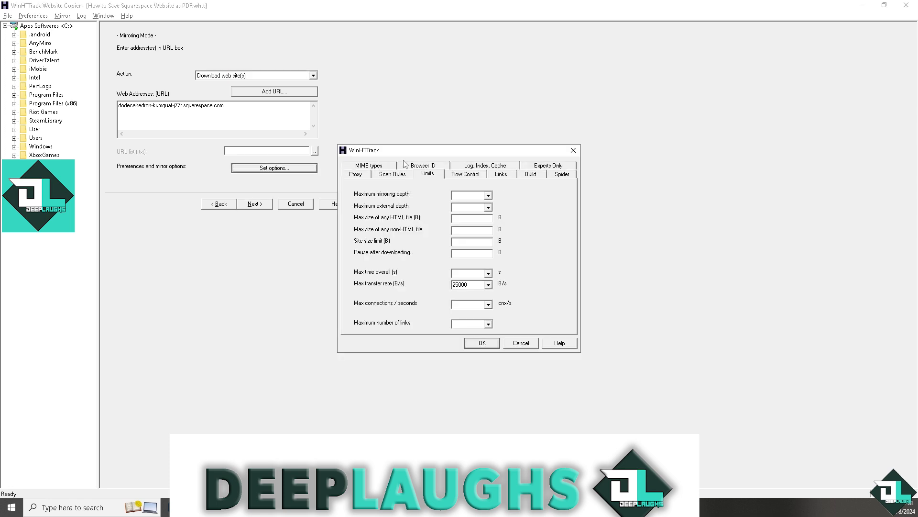
pyautogui.click(573, 151)
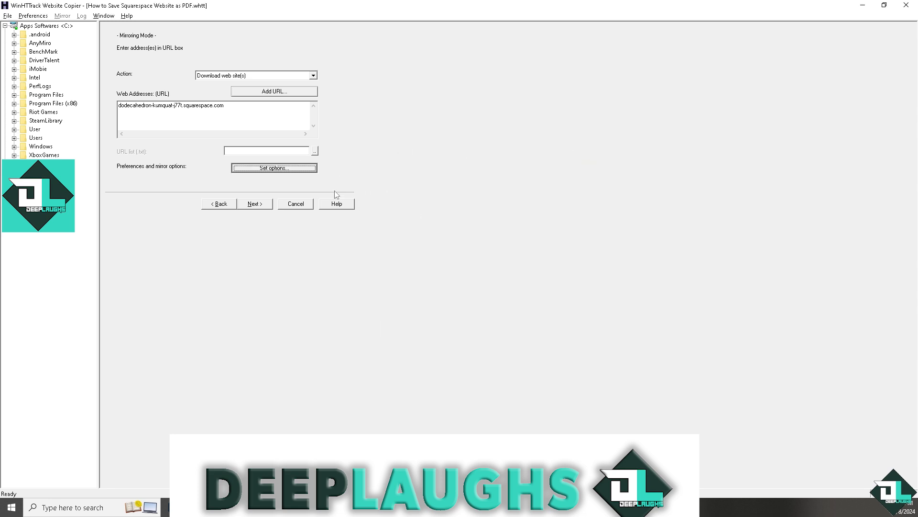
pyautogui.click(254, 204)
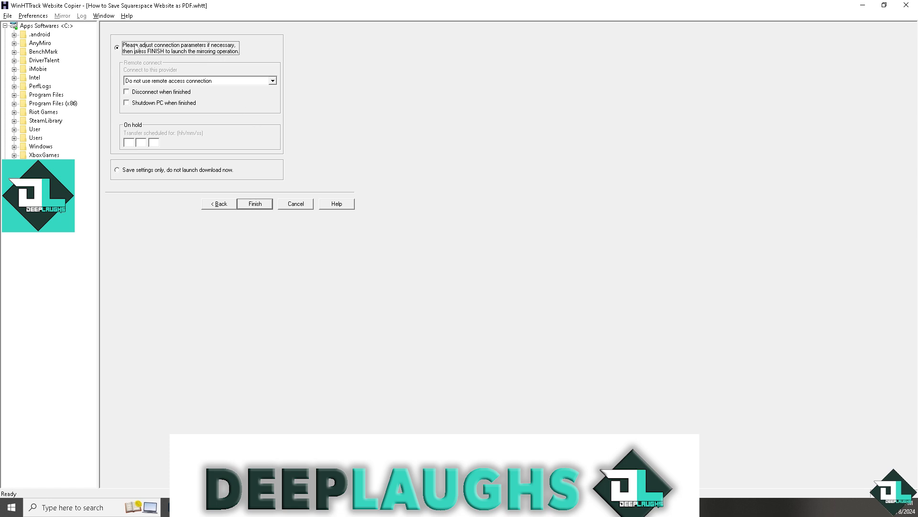
# Keep the remote connect provider at 'Do not use remote access connection'
pyautogui.click(194, 81)
pyautogui.click(197, 94)
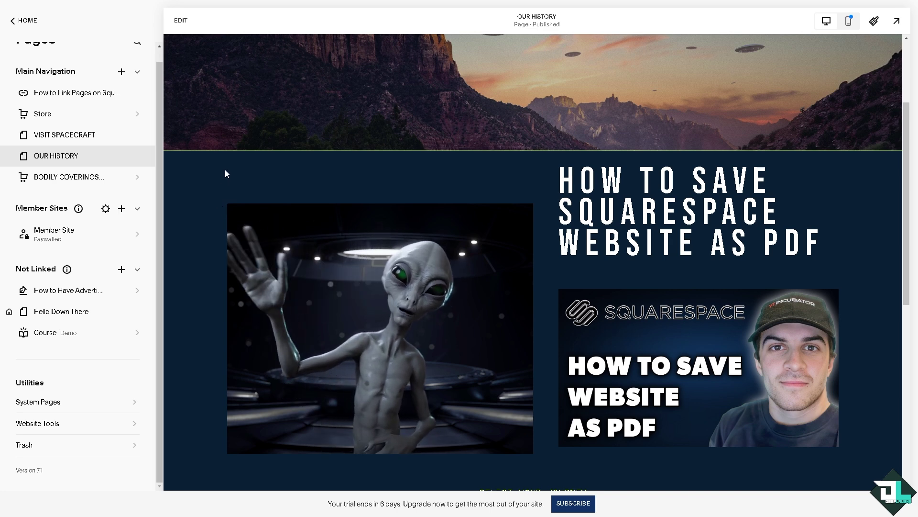
# Open the print dialog for the OUR HISTORY page to save it as a PDF
pyautogui.hotkey('ctrl', 'p')
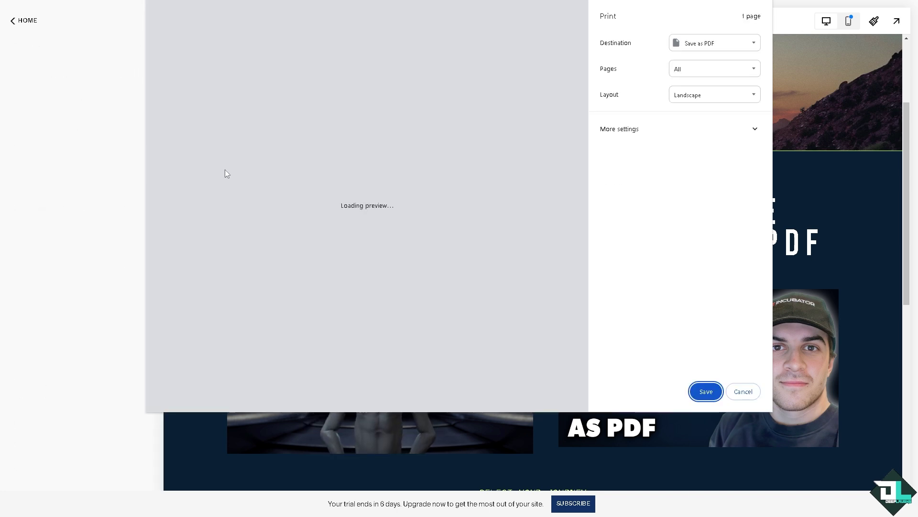